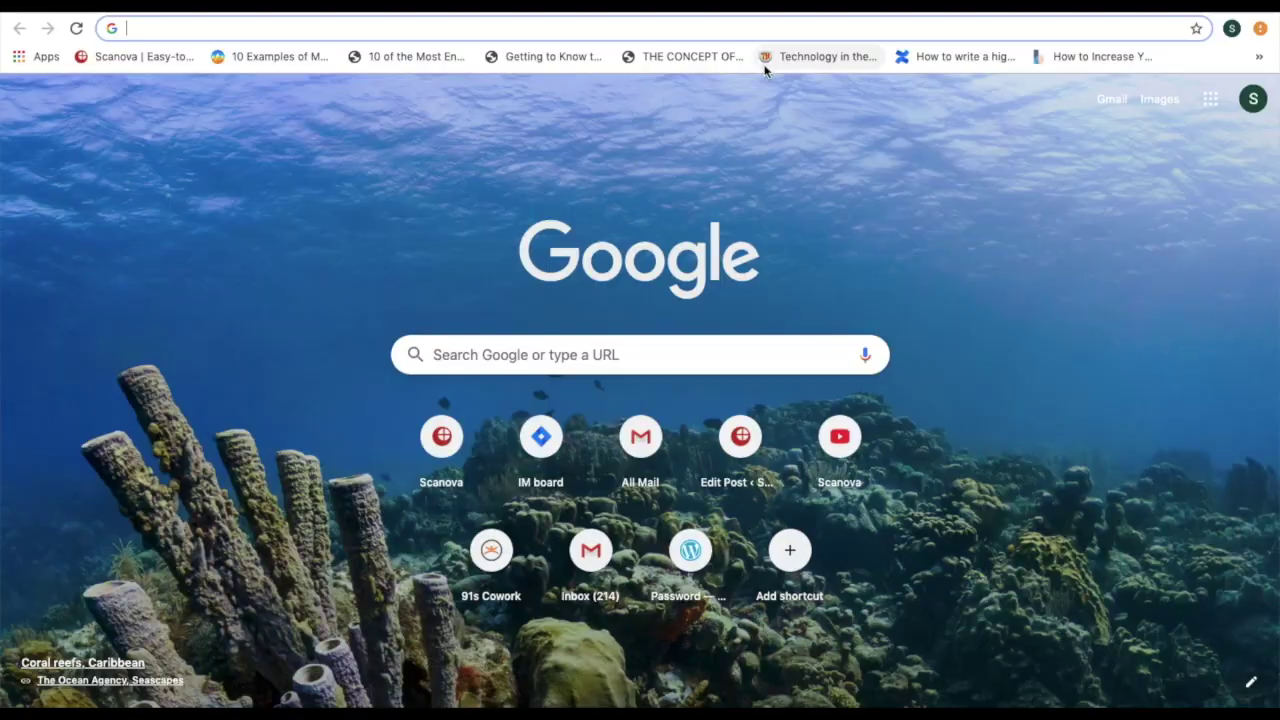
Step: Load the qrbatch.scanova.io website and go to its sign-up page
type("qrbatch.scanova.io")
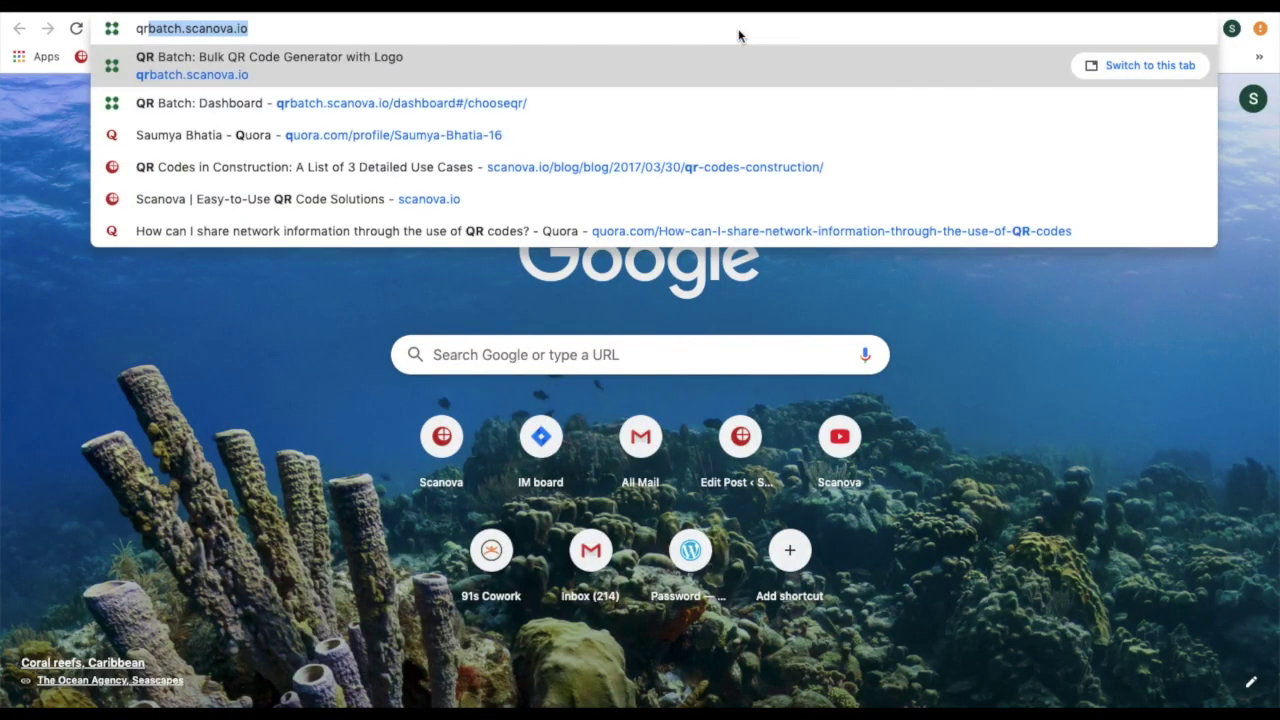
key("Return")
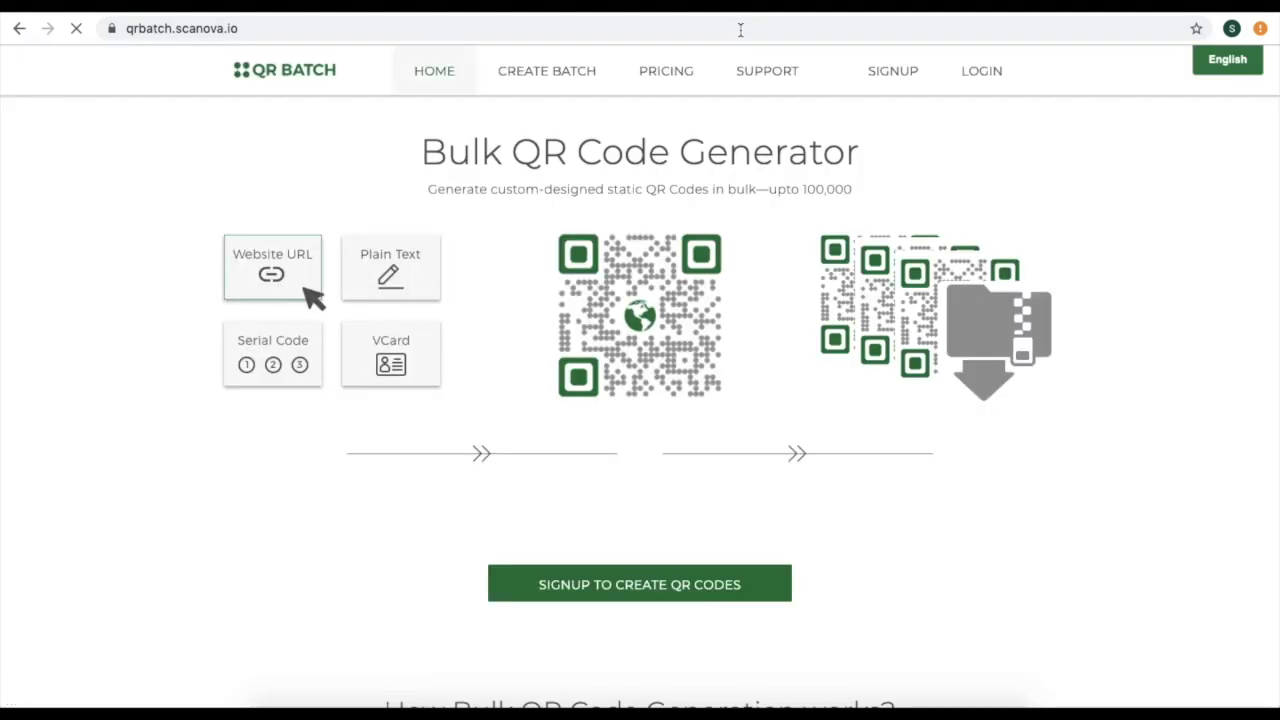
left_click(894, 74)
Step: Sign up with the account e-mail and password, pass the not-a-robot check, and create the account
left_click(880, 226)
key("ctrl+v")
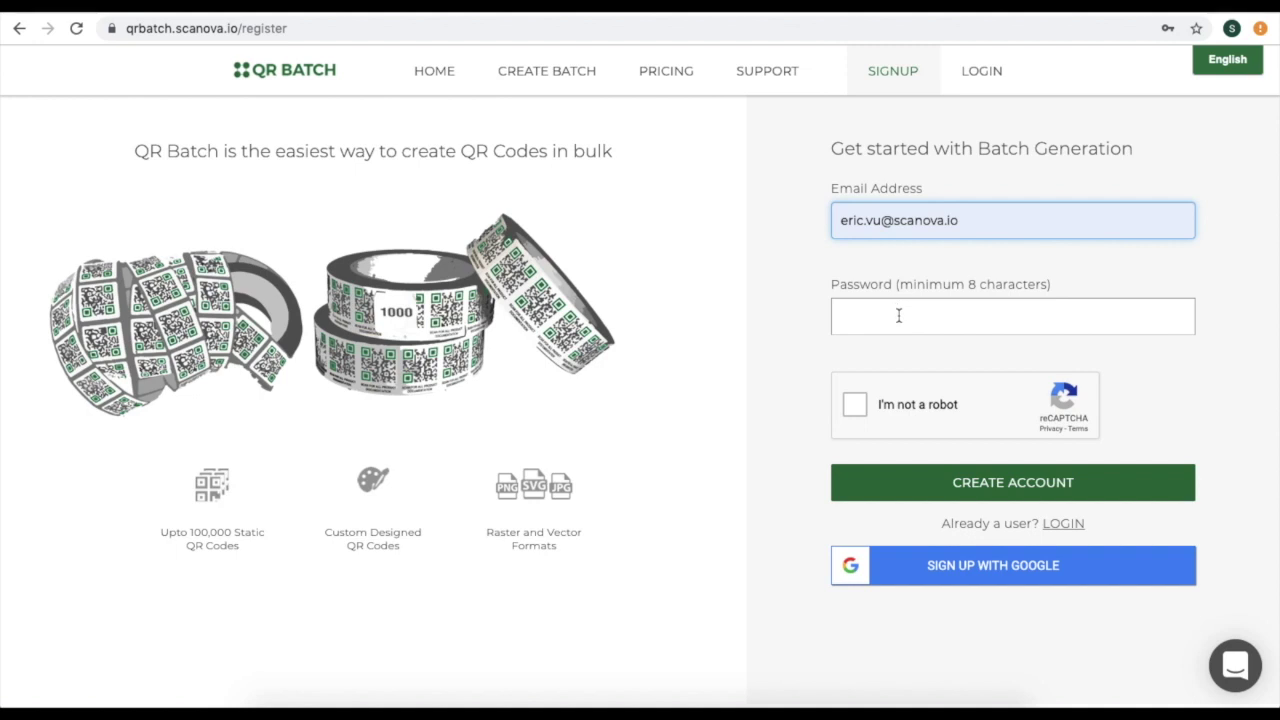
left_click(899, 315)
type("a")
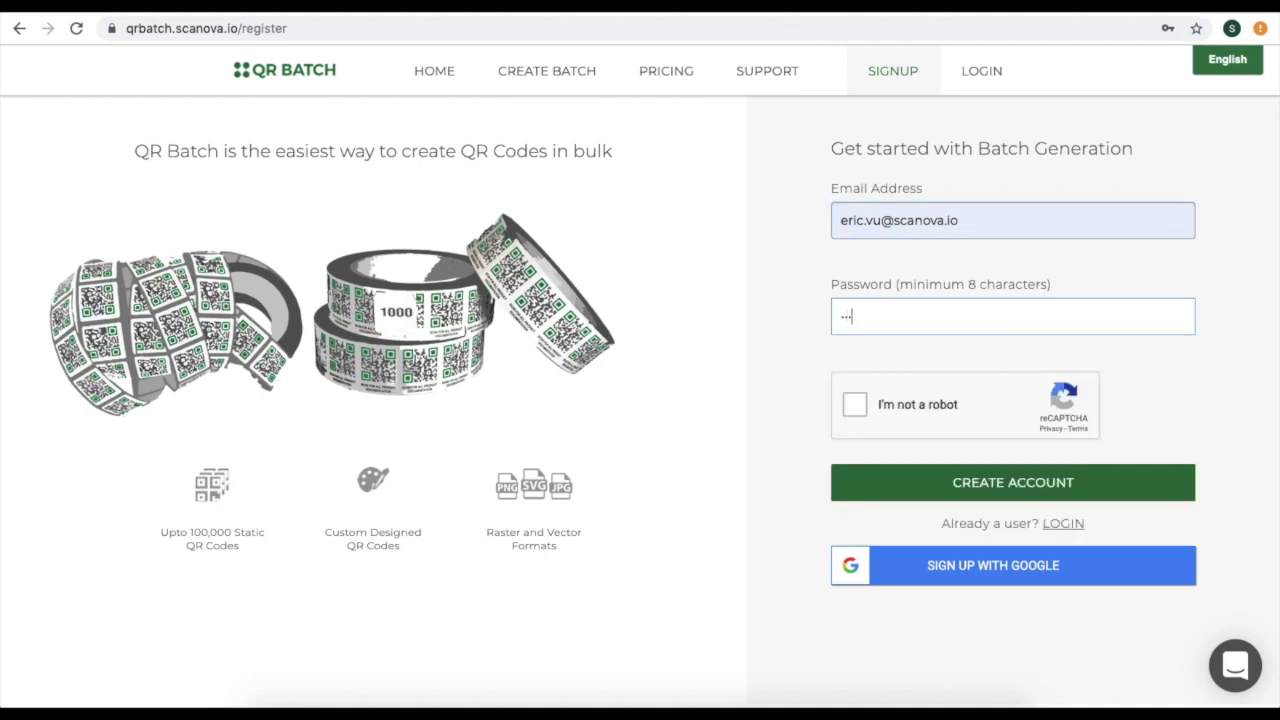
left_click(930, 421)
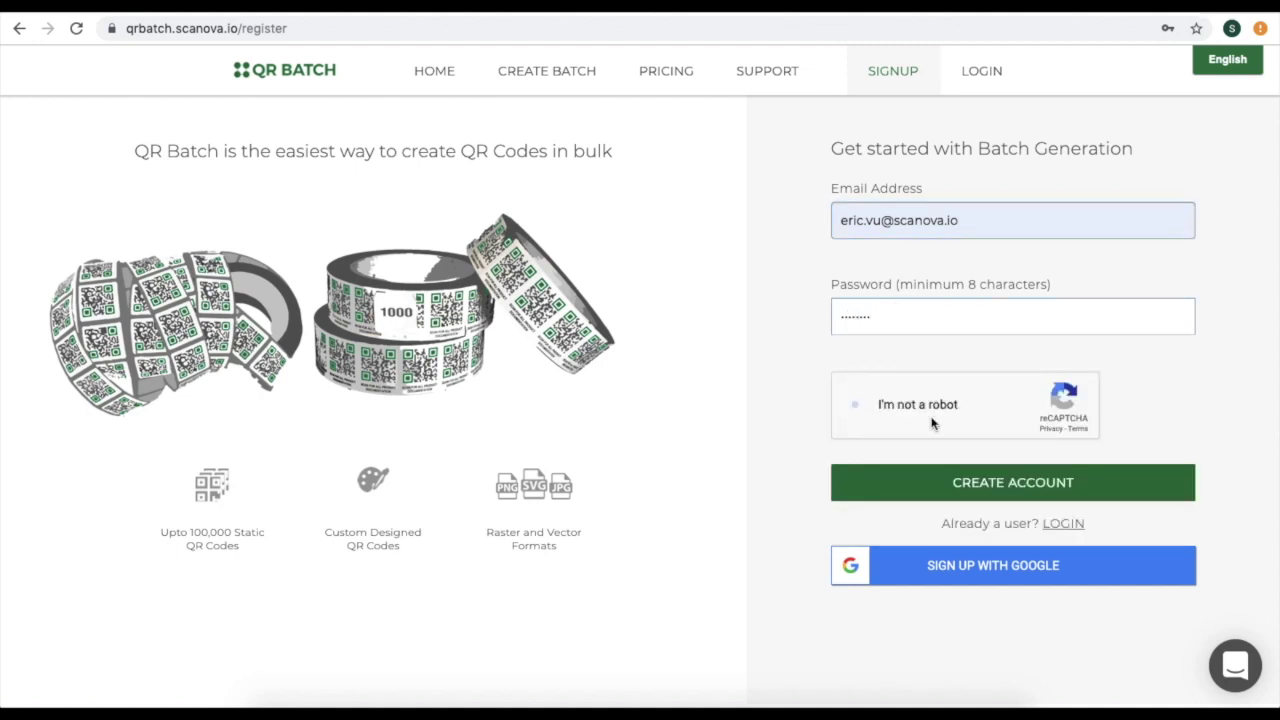
left_click(932, 490)
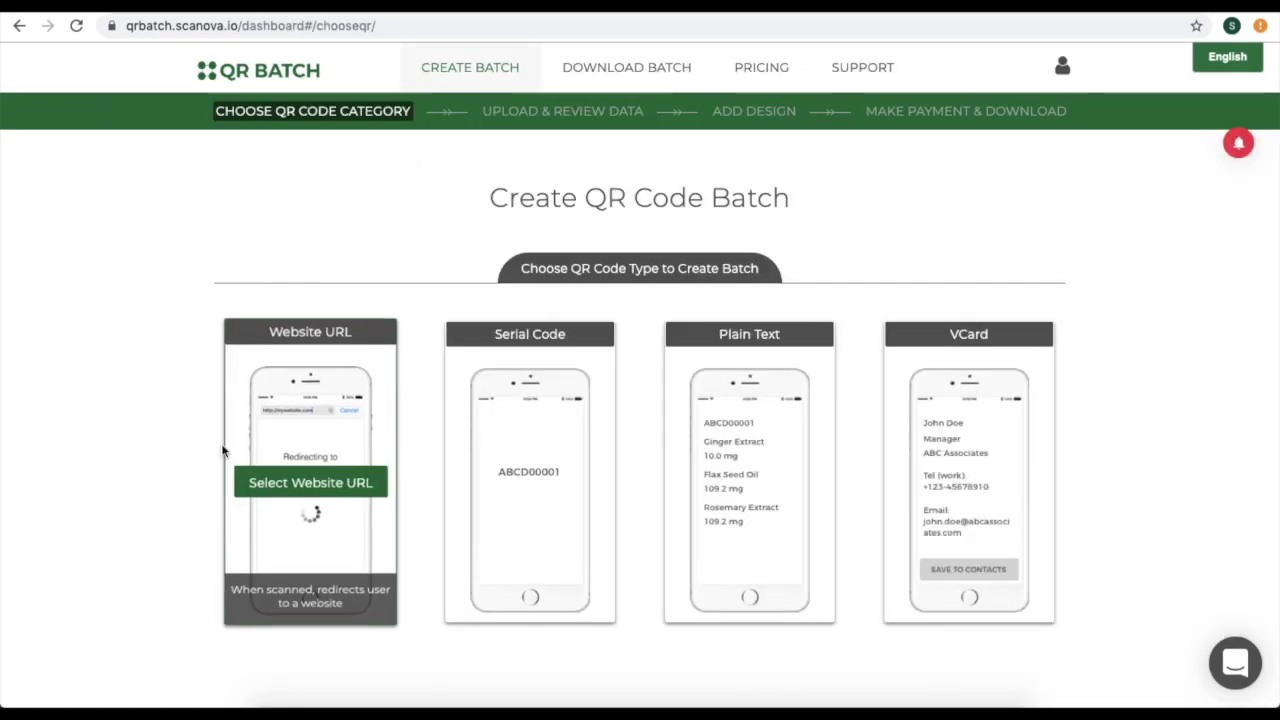
Step: Start a new Serial Code batch from the Create QR Code Batch page
mouse_move(488, 452)
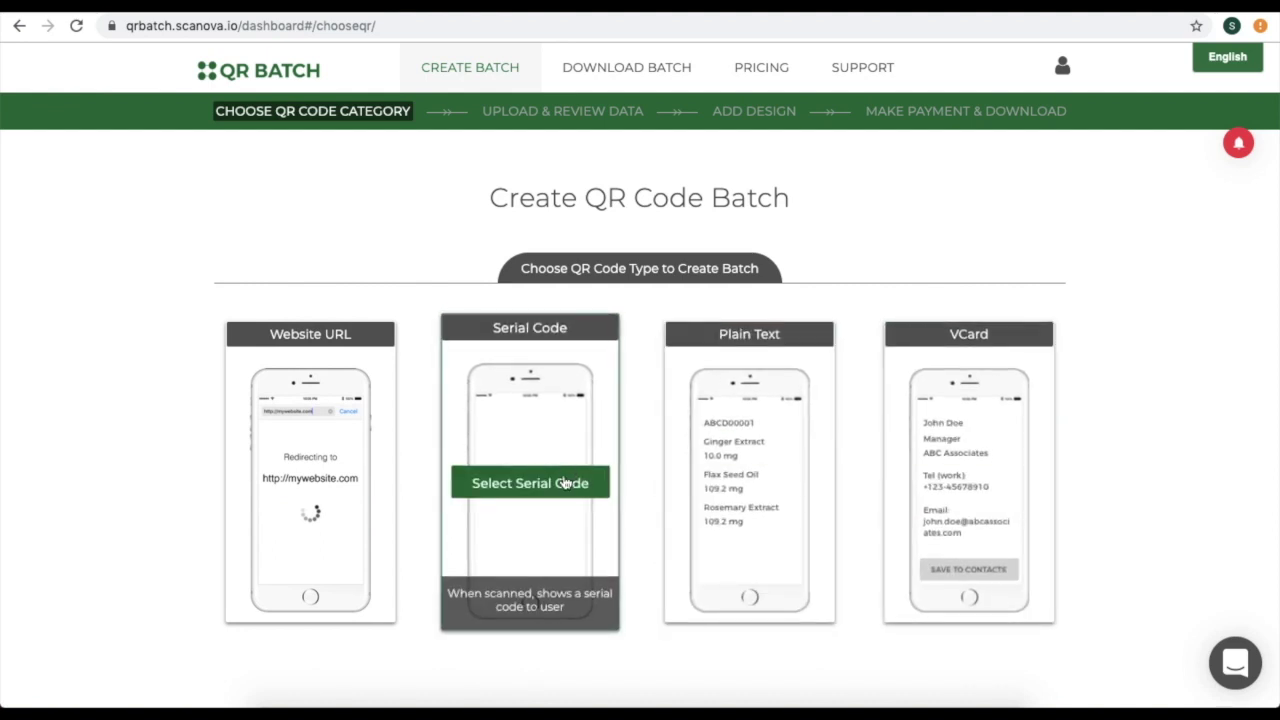
left_click(568, 503)
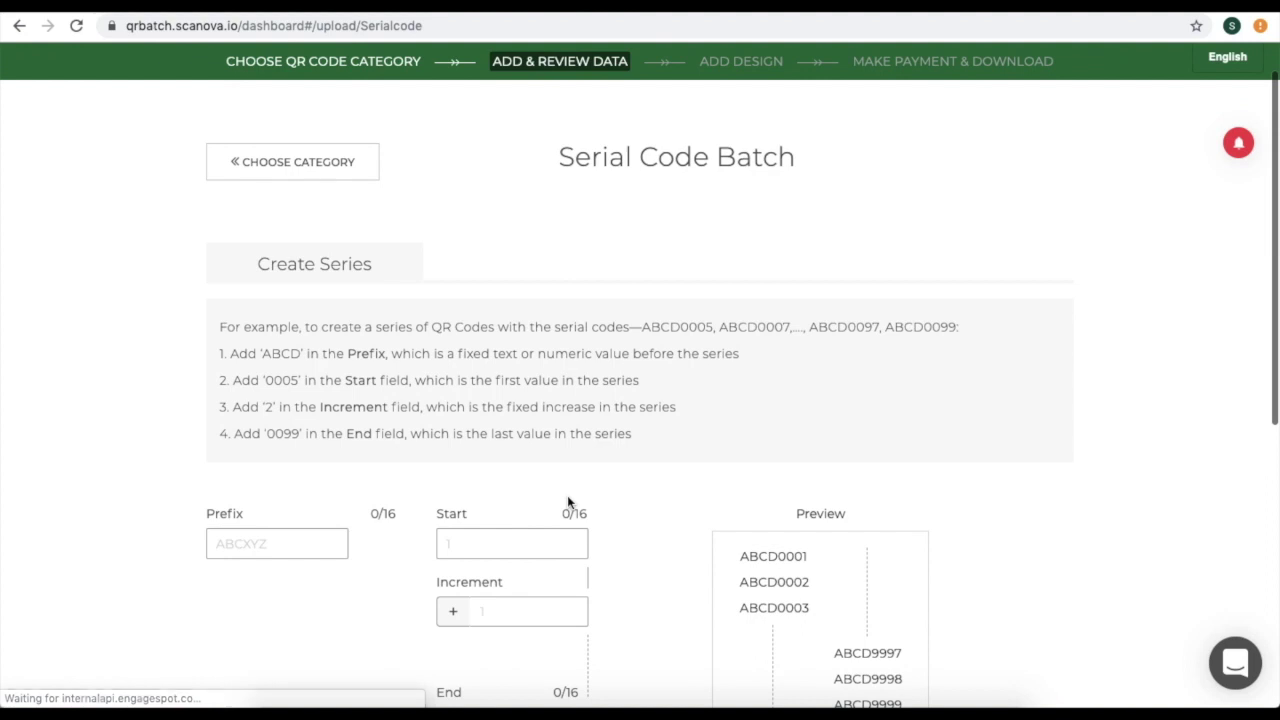
scroll(567, 498, "down", 3)
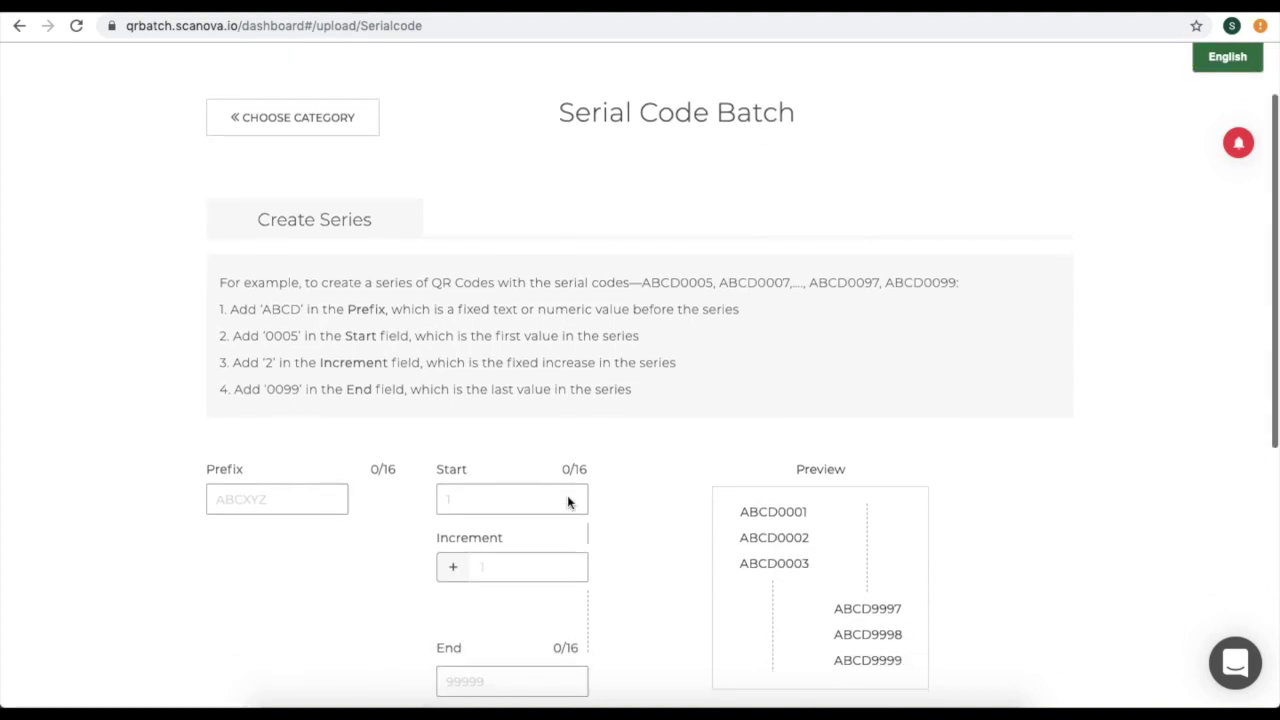
scroll(567, 495, "down", 1)
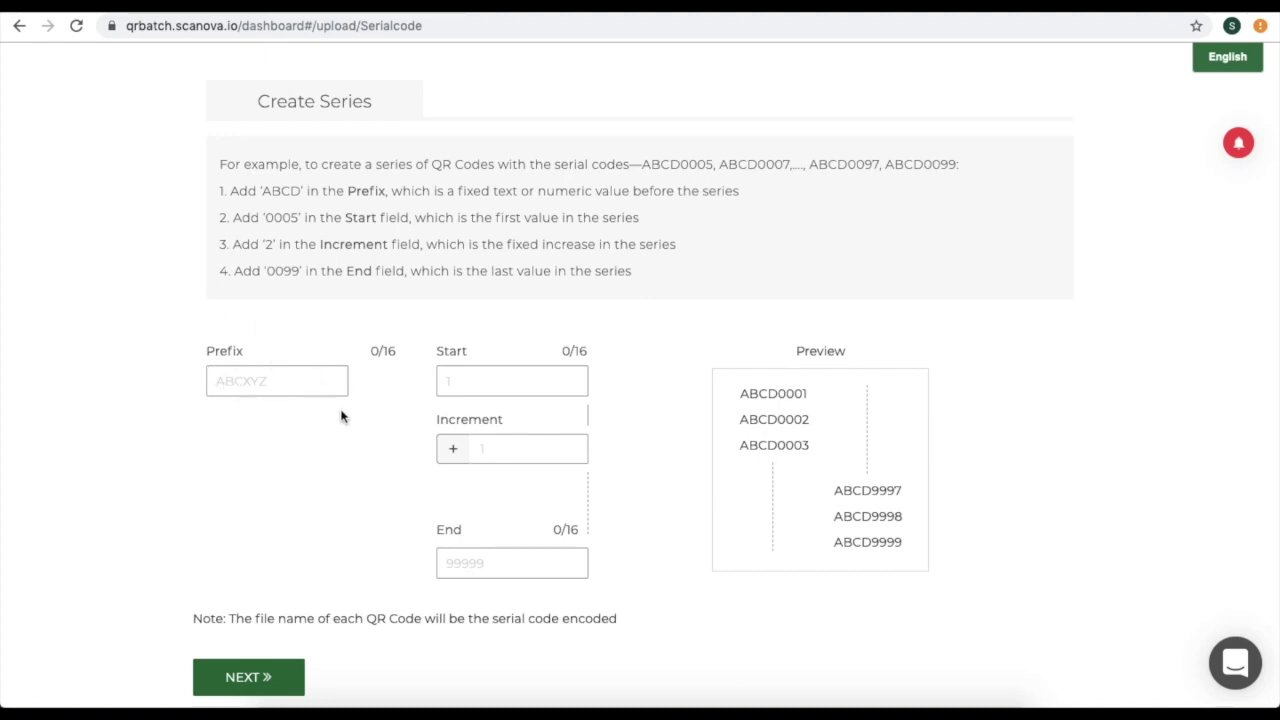
Step: Fill the series with prefix AT, start 001, increment 1 and end 100
left_click(232, 384)
type("AT")
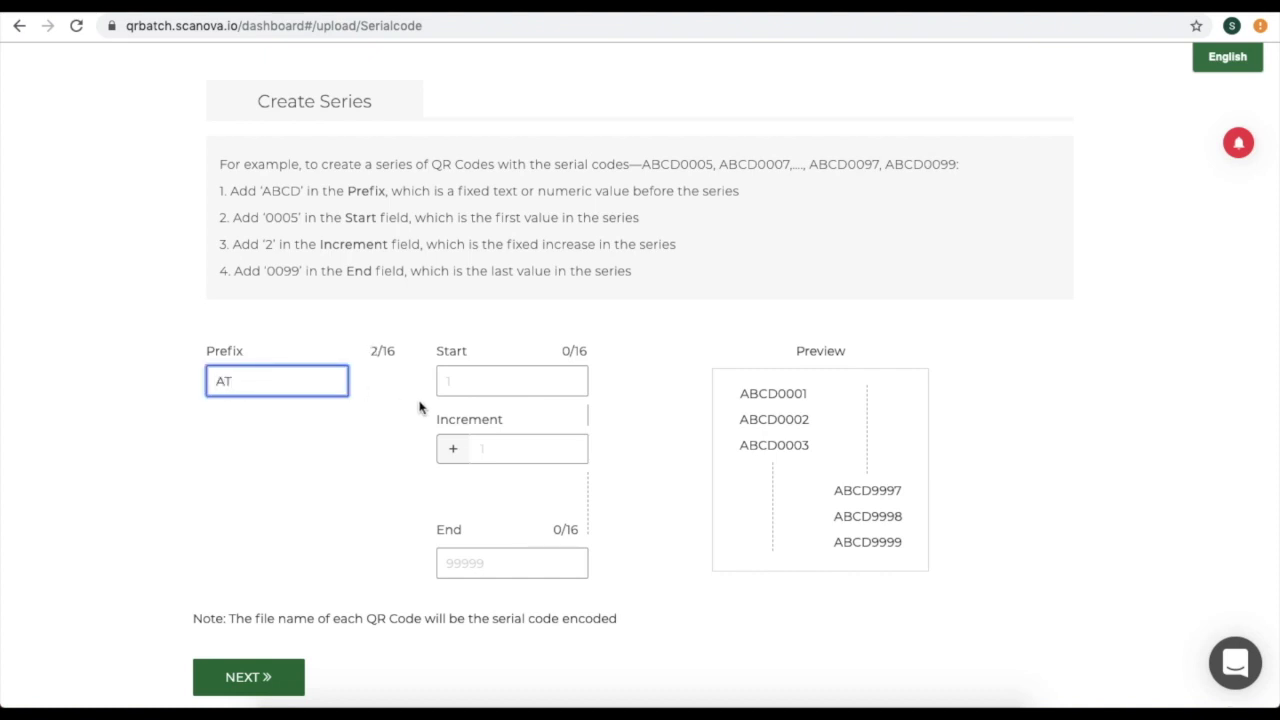
left_click(469, 386)
type("001")
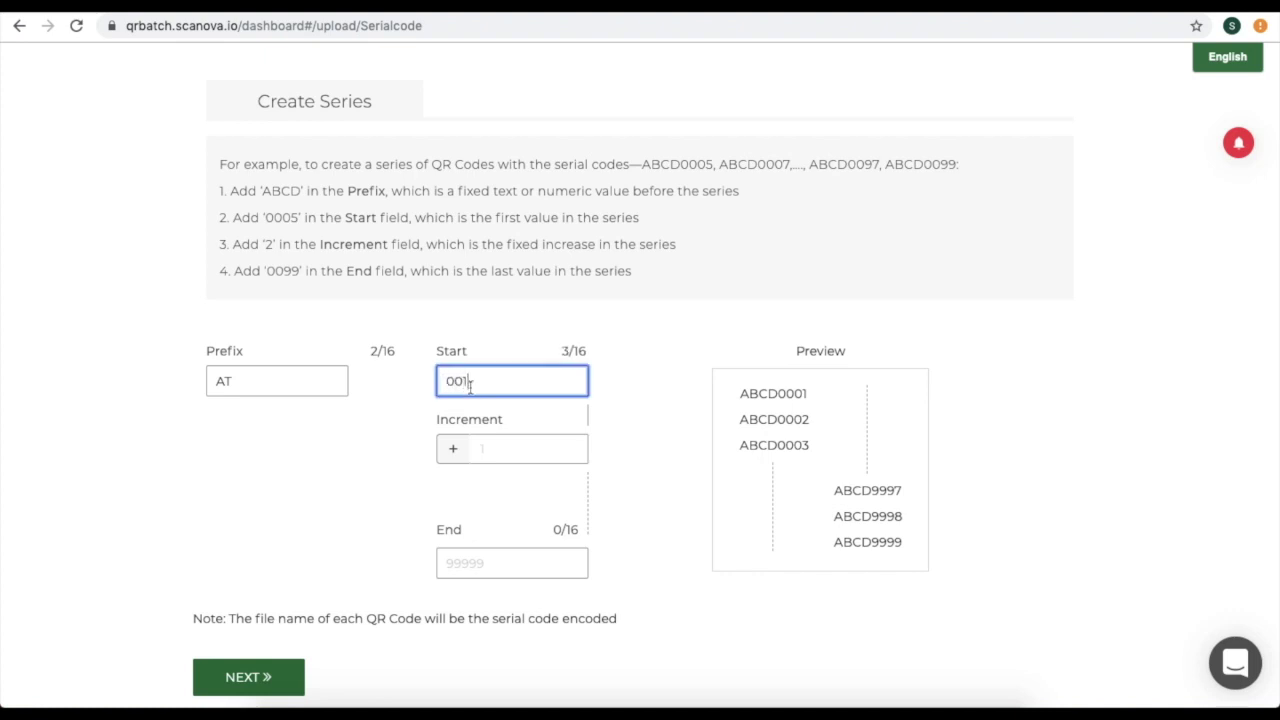
left_click(516, 446)
left_click(505, 560)
type("100")
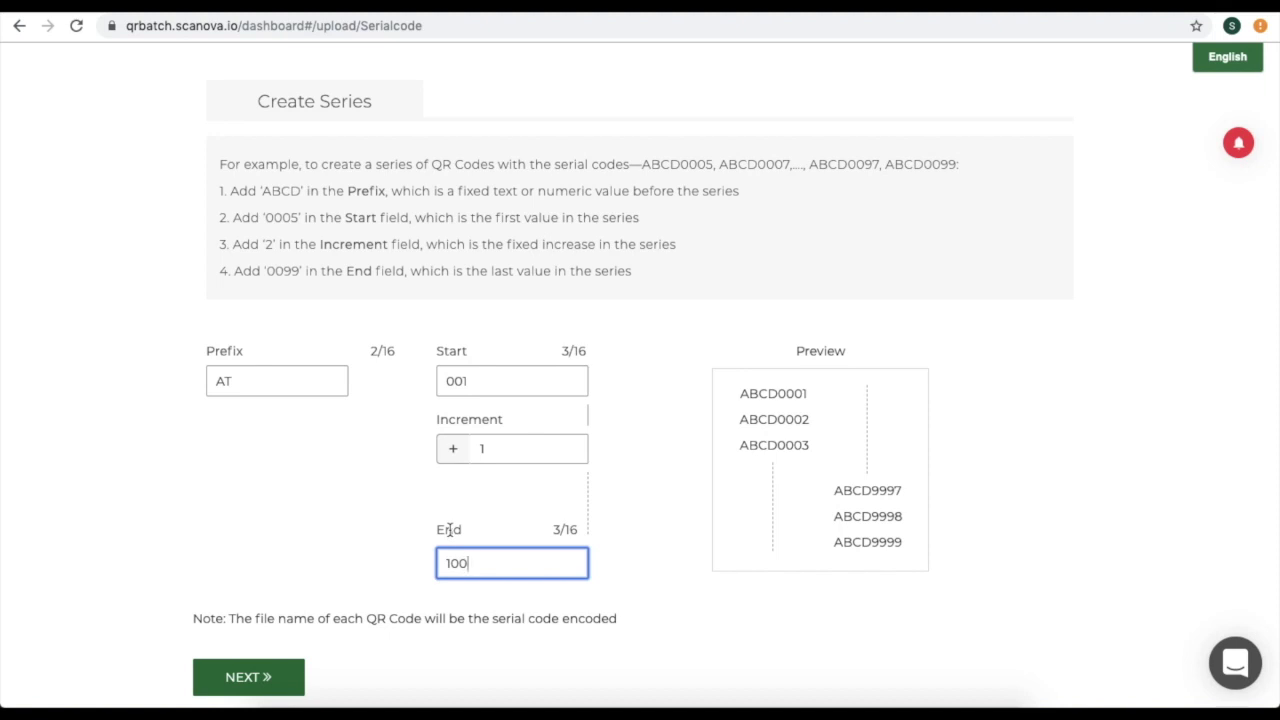
scroll(594, 600, "down", 1)
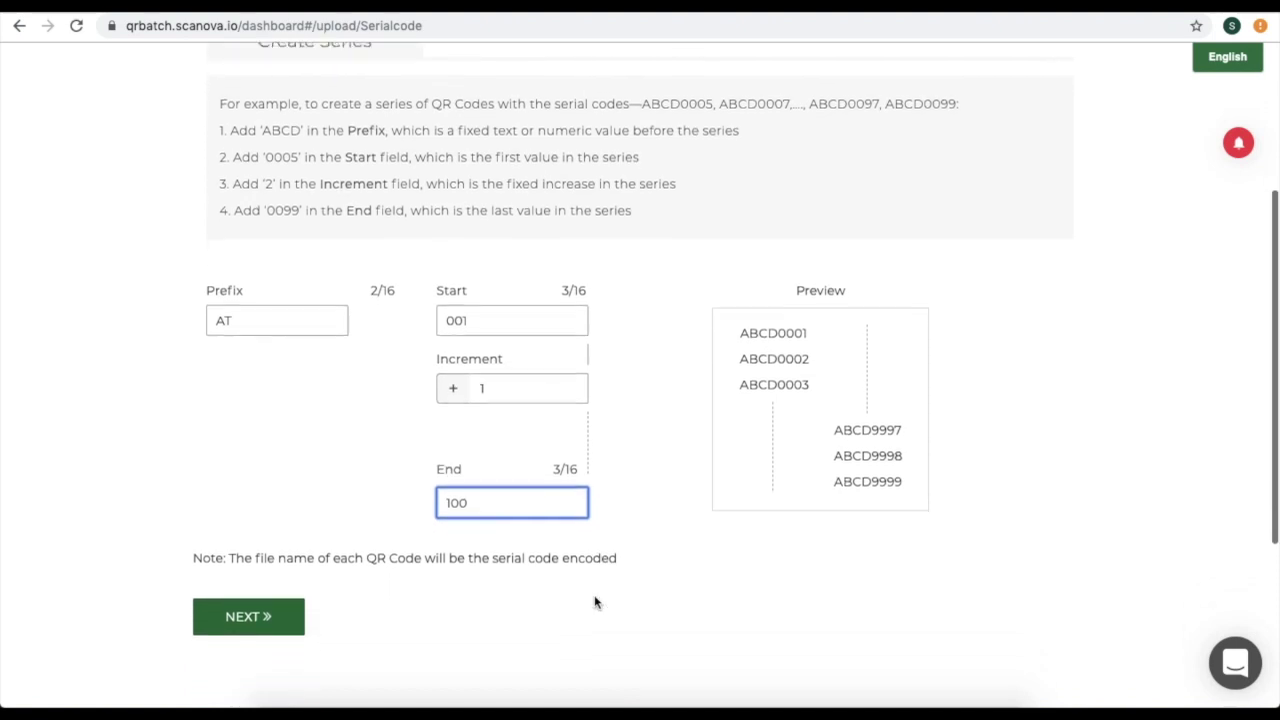
Step: Submit the 100-code series and begin customizing the custom logo QR design
left_click(290, 578)
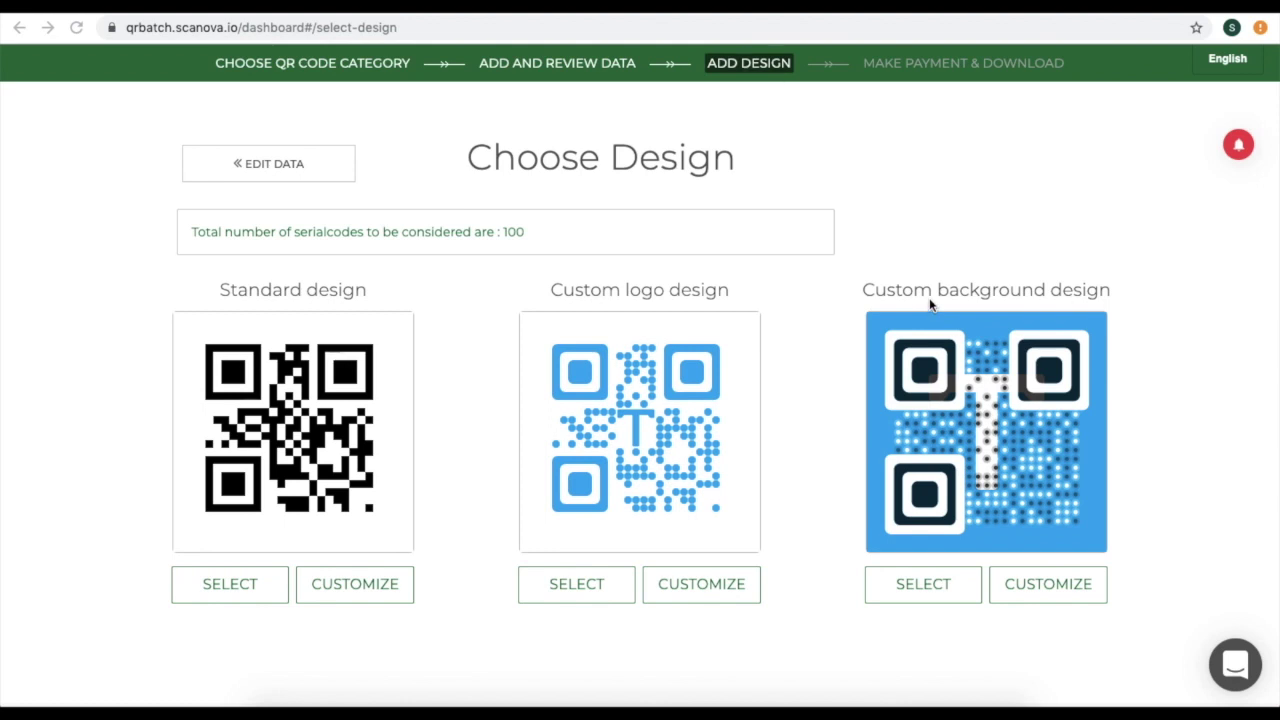
left_click(703, 591)
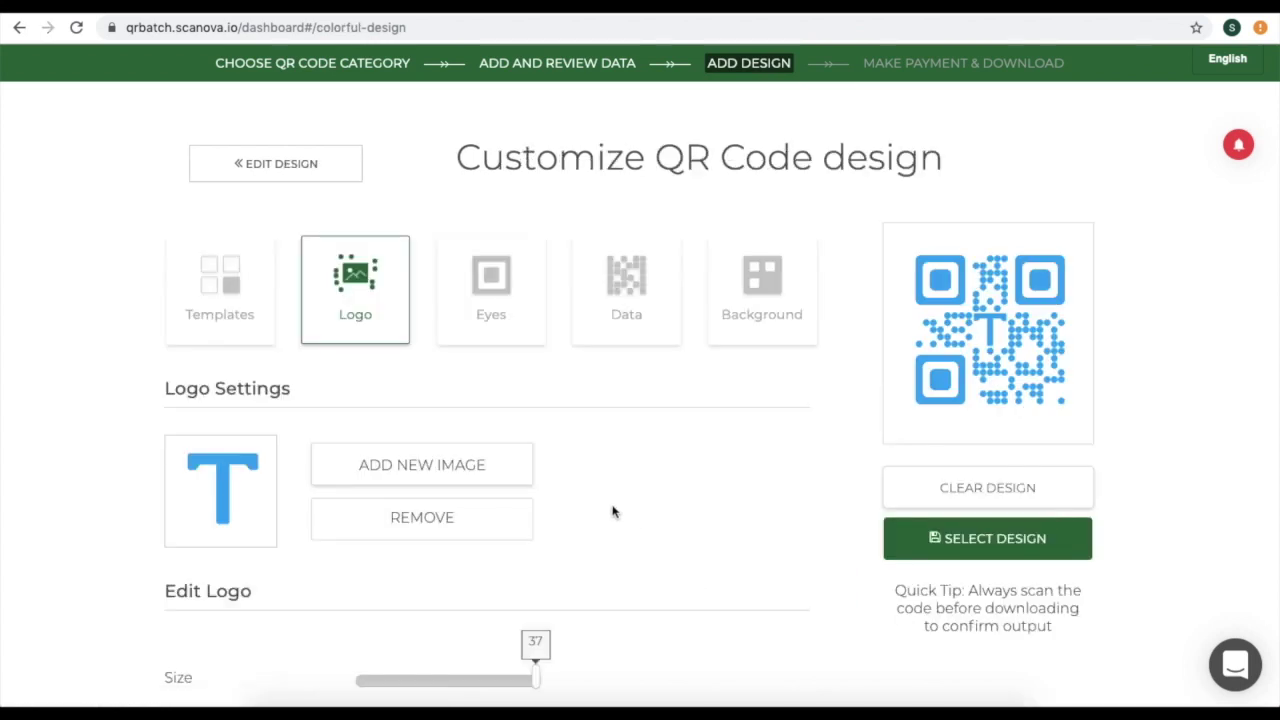
Step: Keep the background colour white FFFFFF and apply the purple chat-bubble template
scroll(615, 512, "down", 1)
scroll(613, 512, "down", 2)
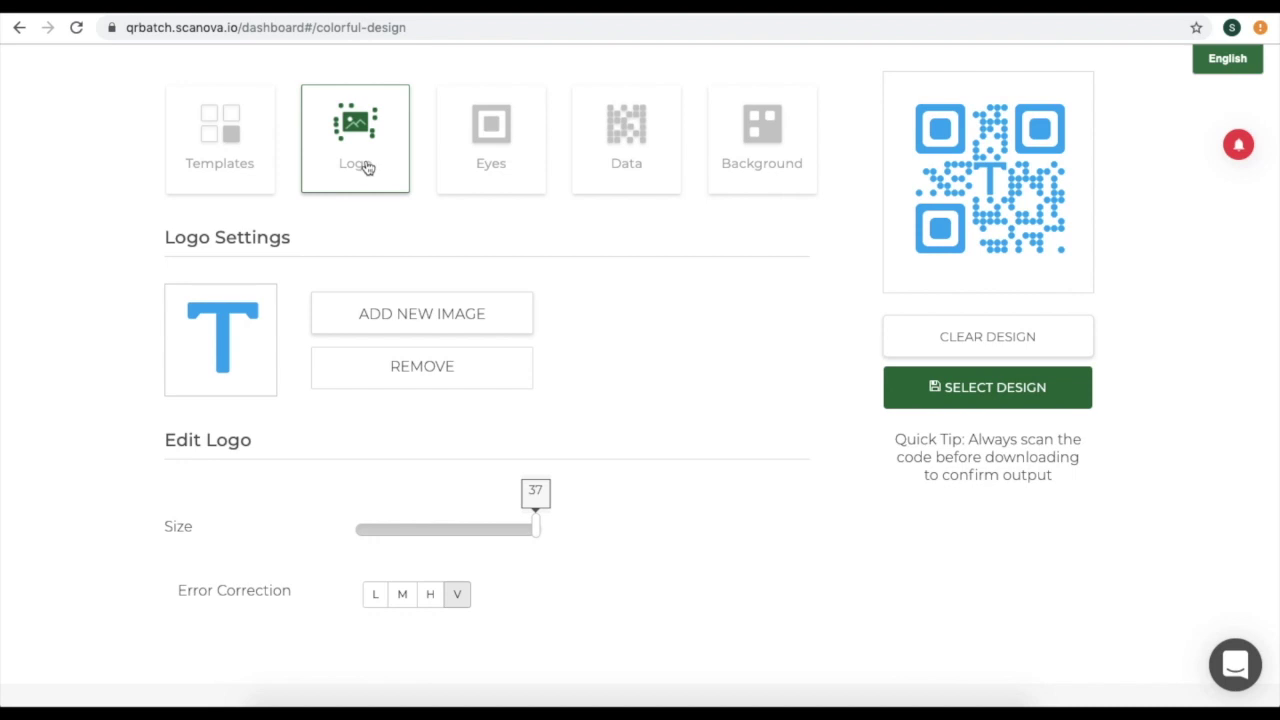
left_click(467, 152)
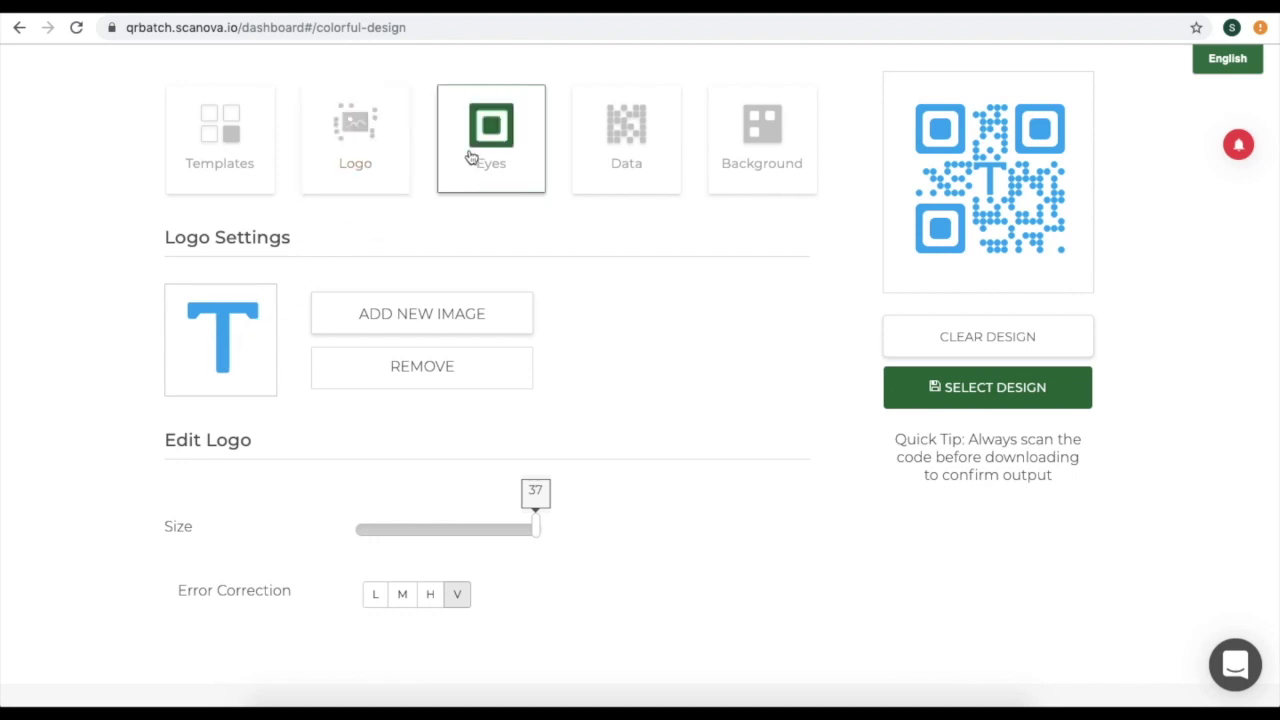
left_click(607, 133)
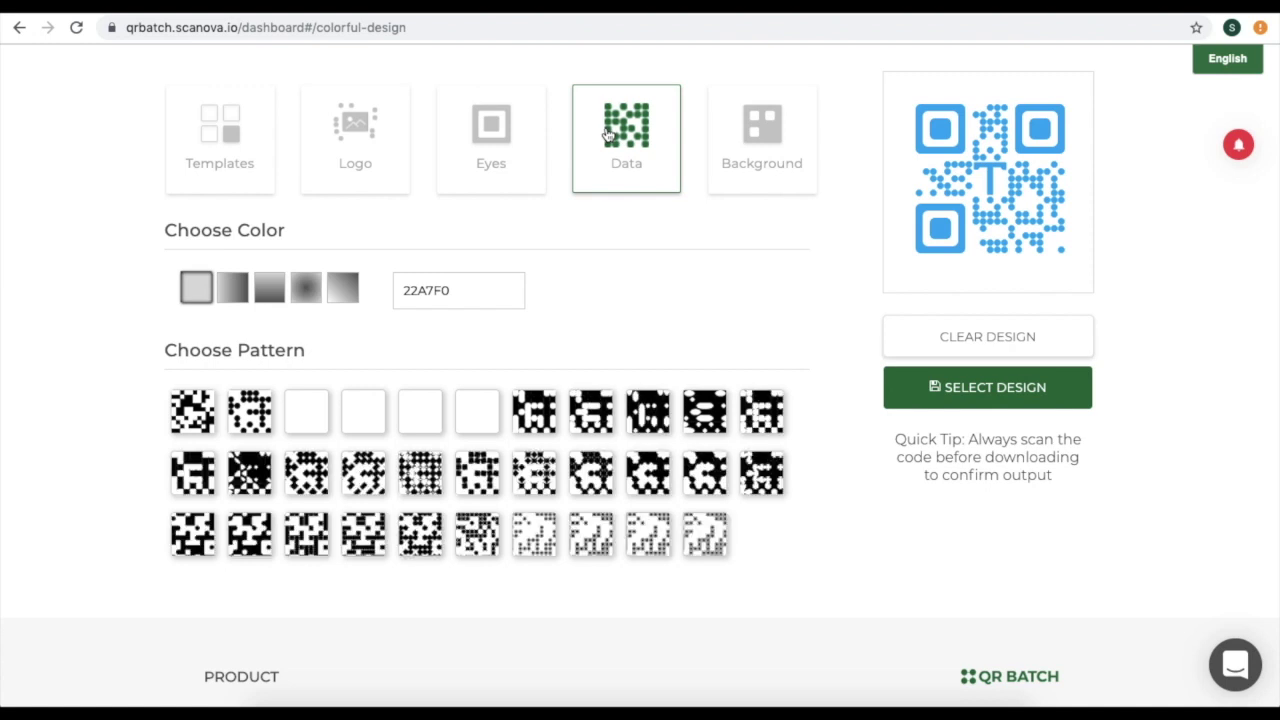
left_click(749, 119)
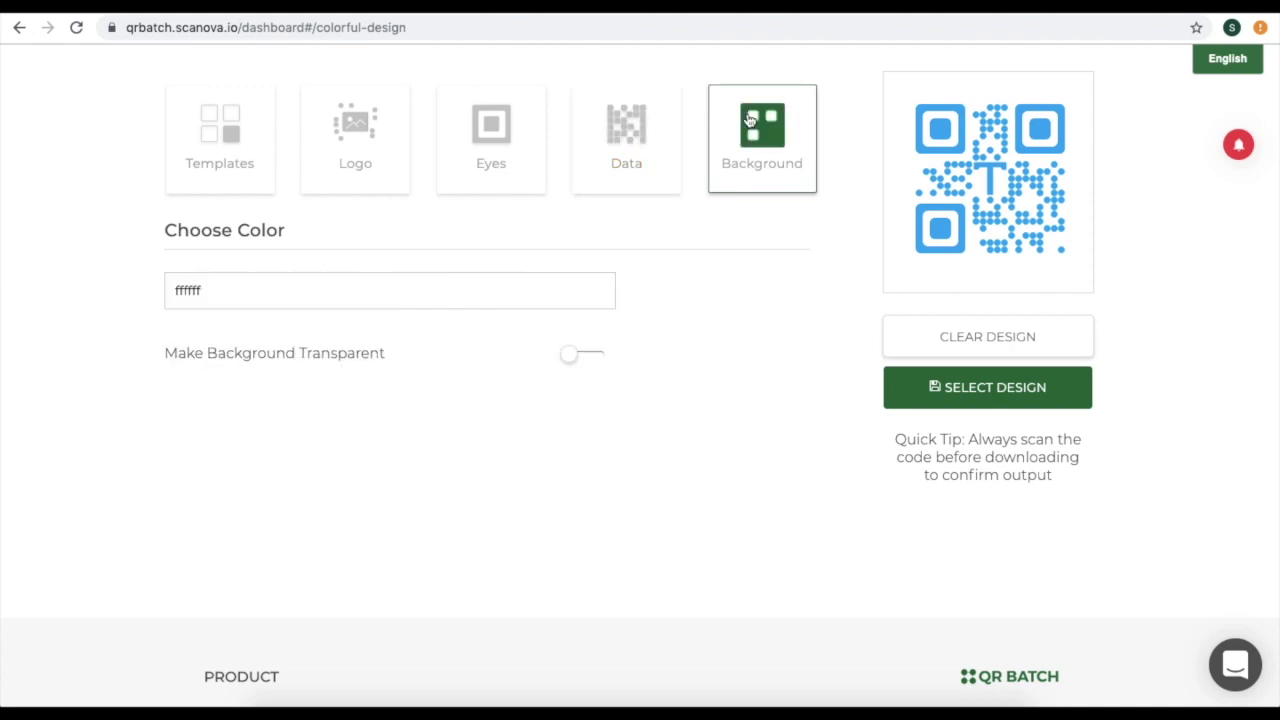
left_click(499, 282)
left_click(98, 304)
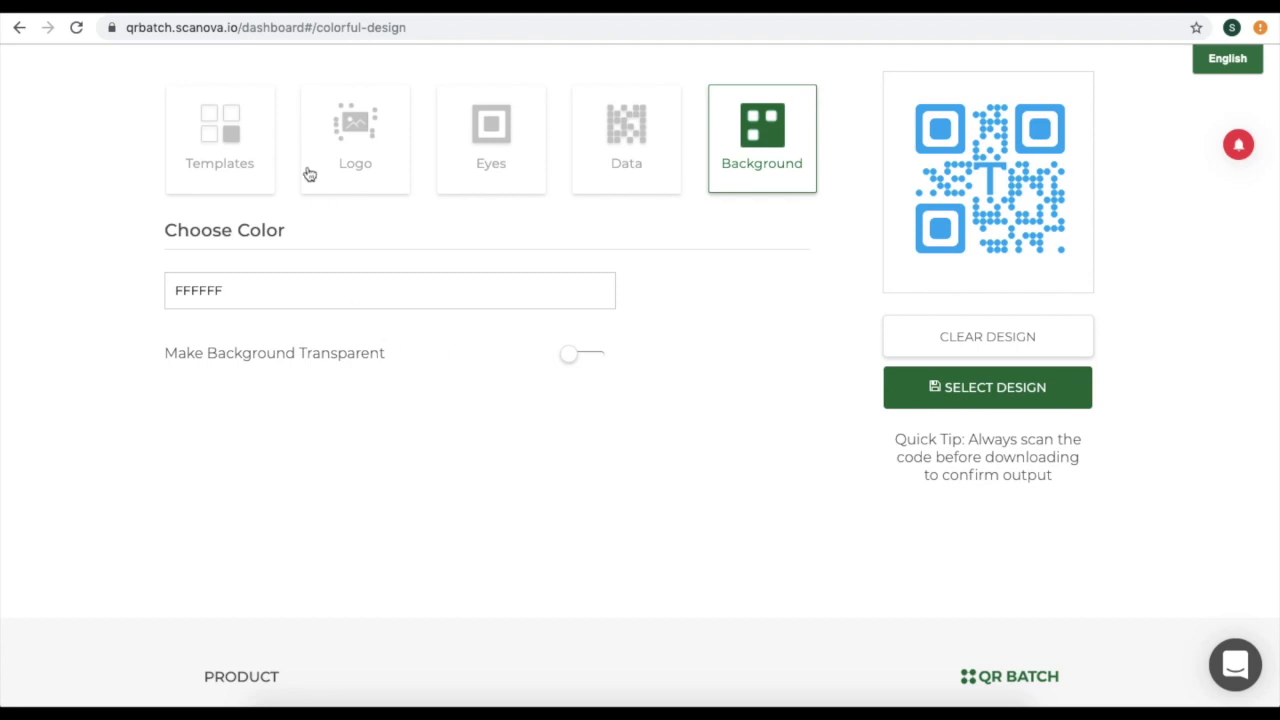
left_click(258, 161)
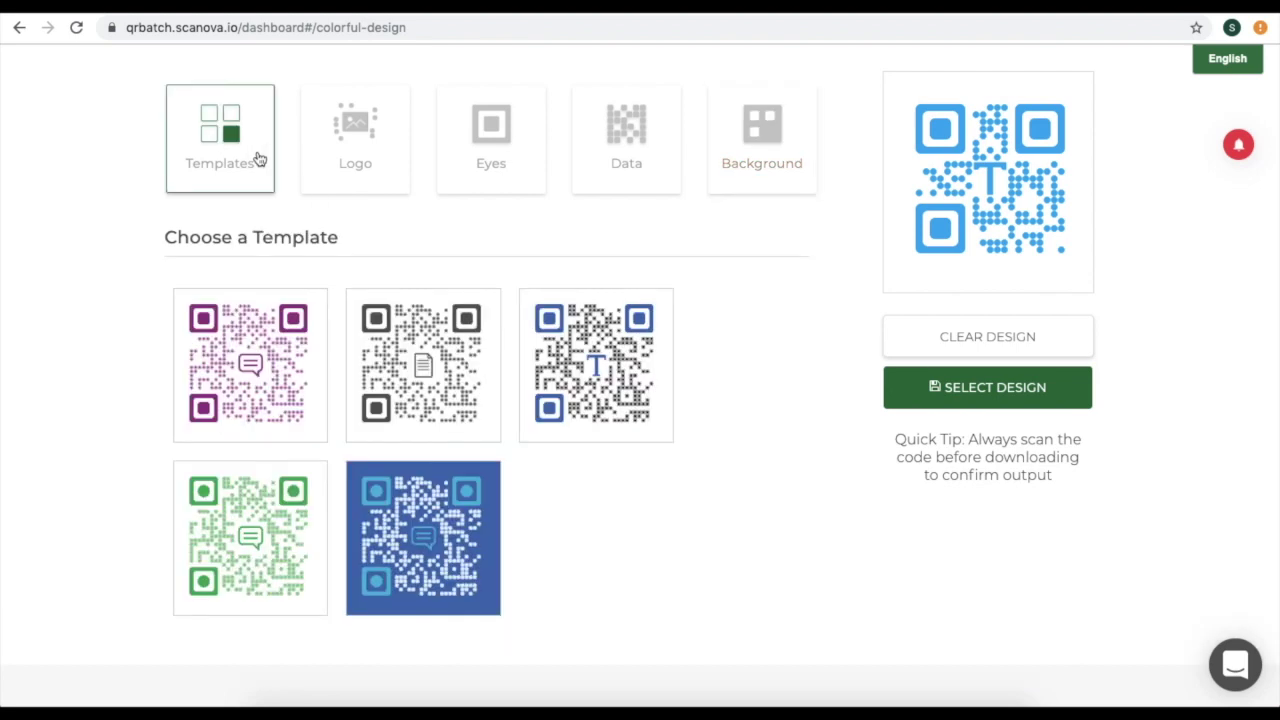
left_click(312, 342)
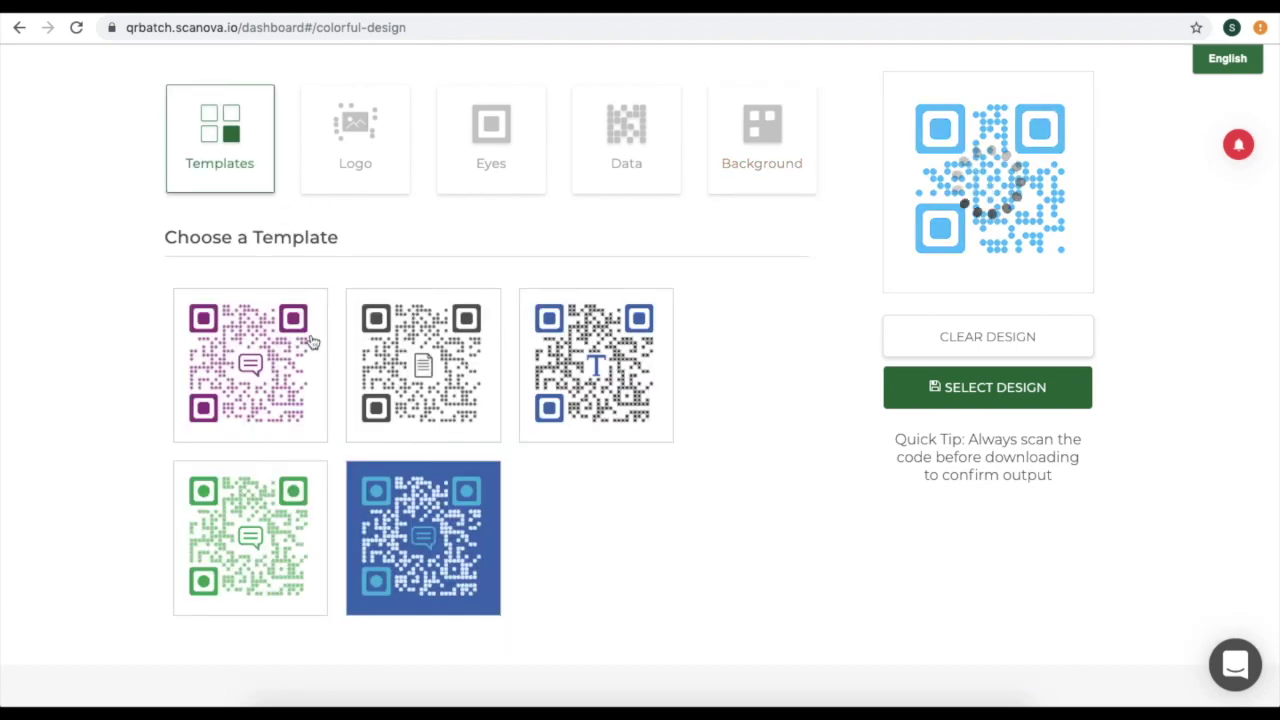
Step: Confirm the design and name the batch SerialCodeBatch
left_click(1014, 401)
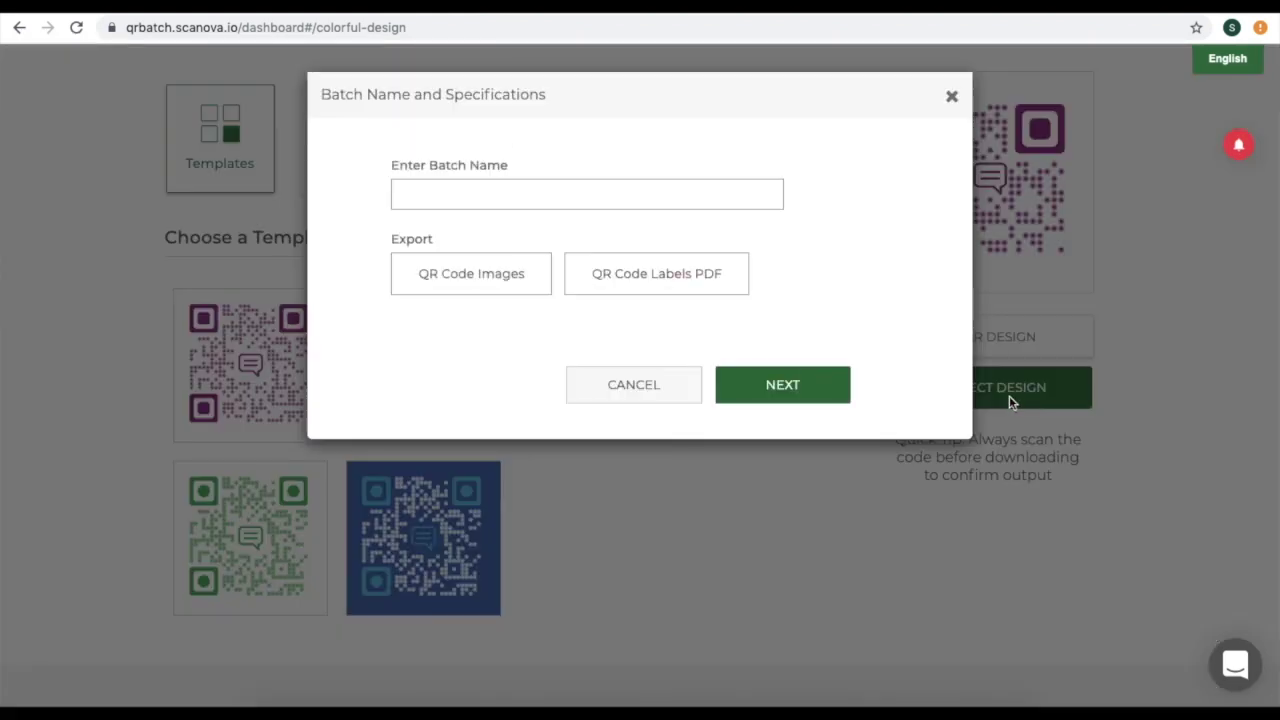
left_click(721, 195)
type("SerialCodeBatch")
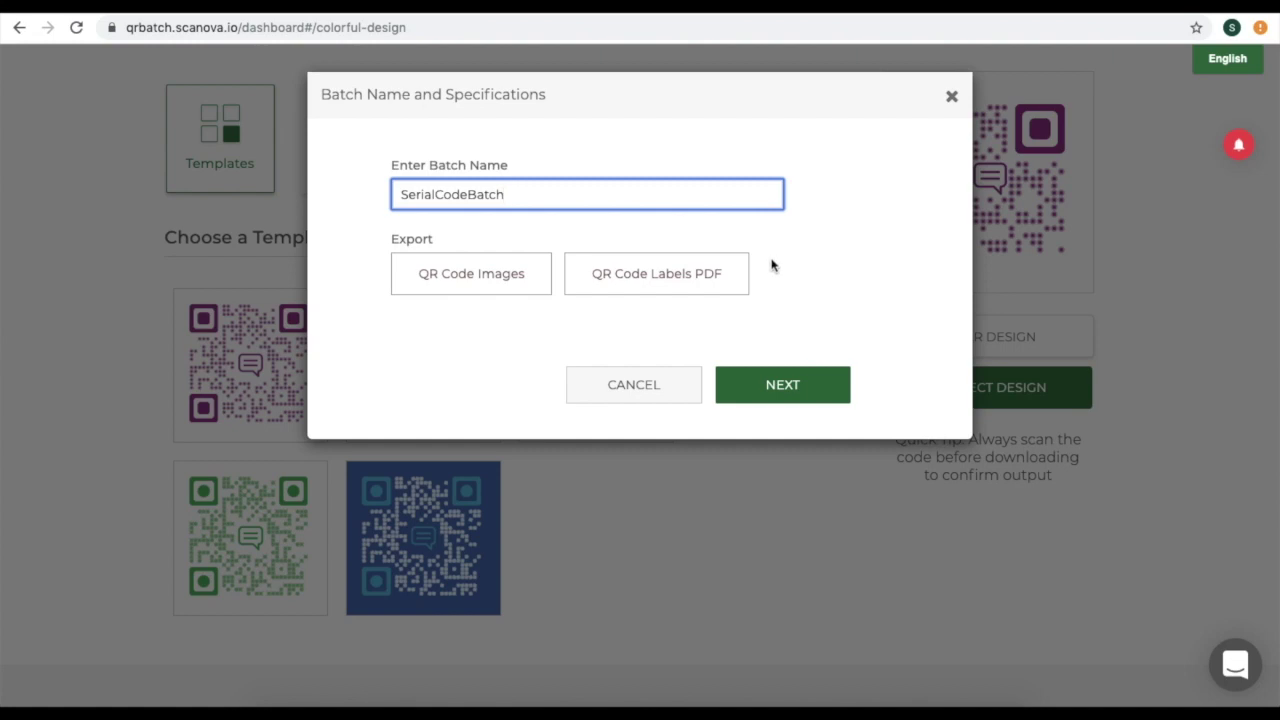
Step: Review the individual image export option by previewing a sample exported QR image
mouse_move(486, 290)
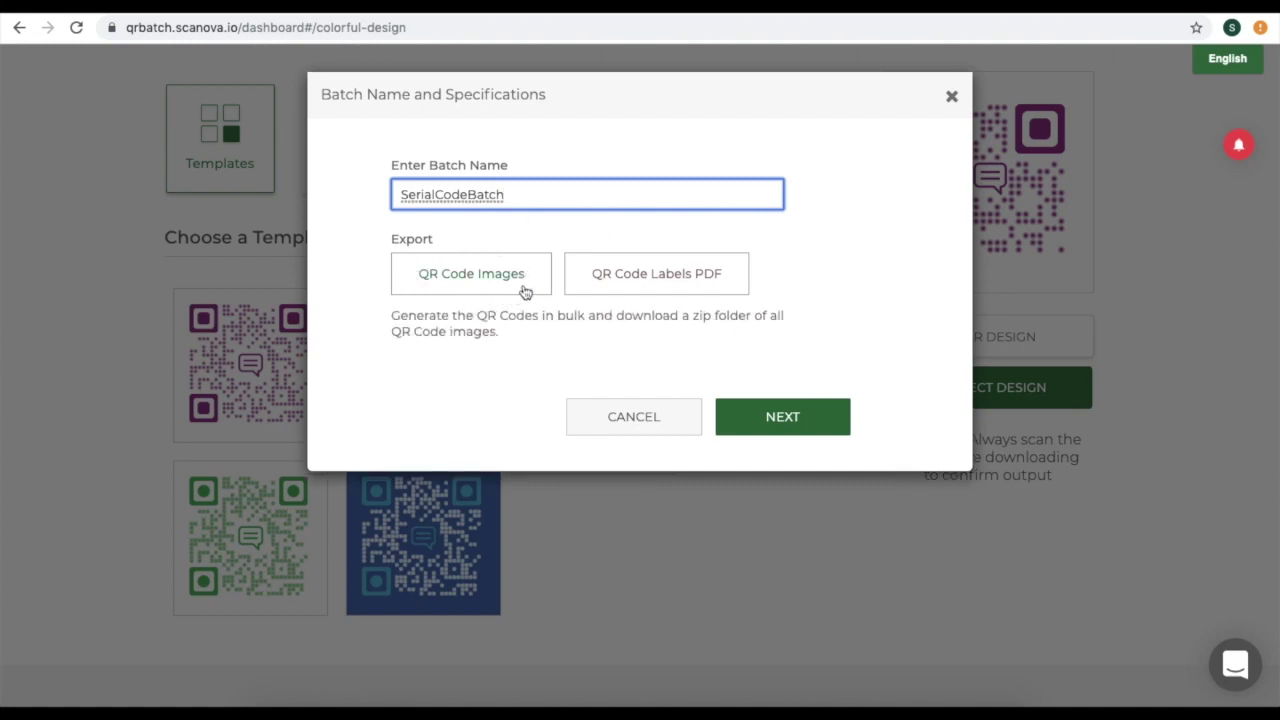
left_click(620, 283)
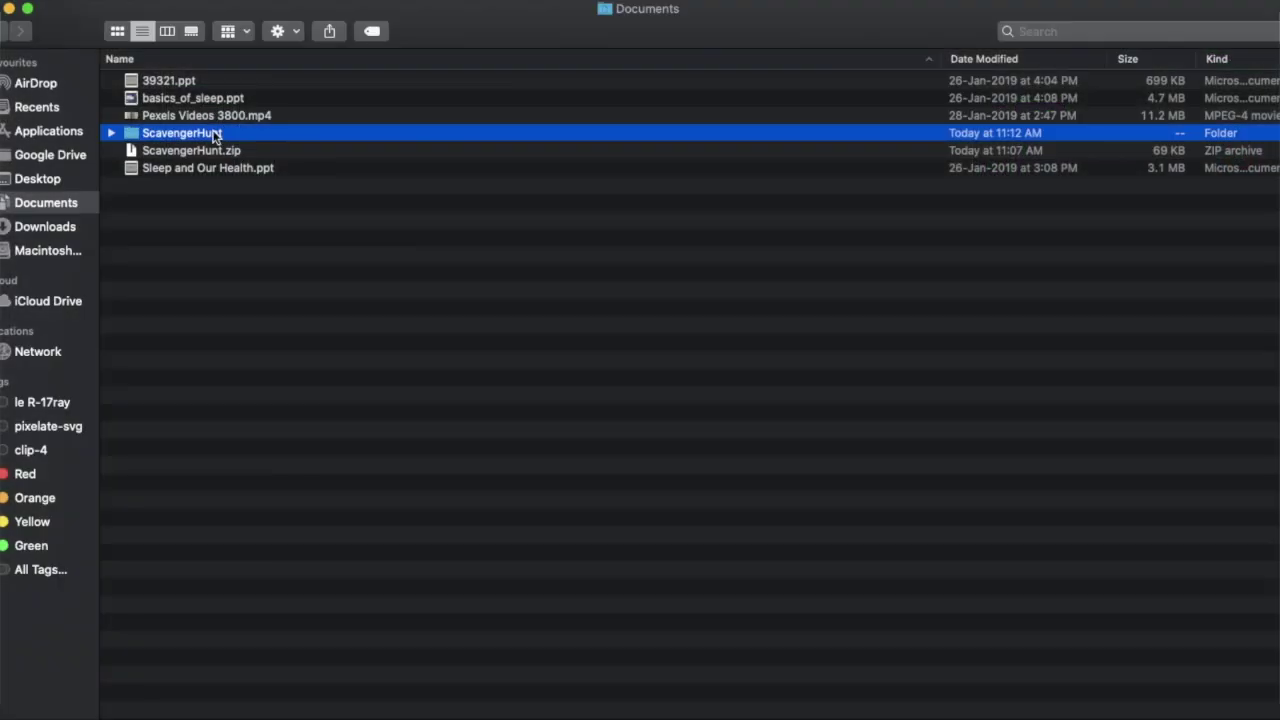
double_click(214, 131)
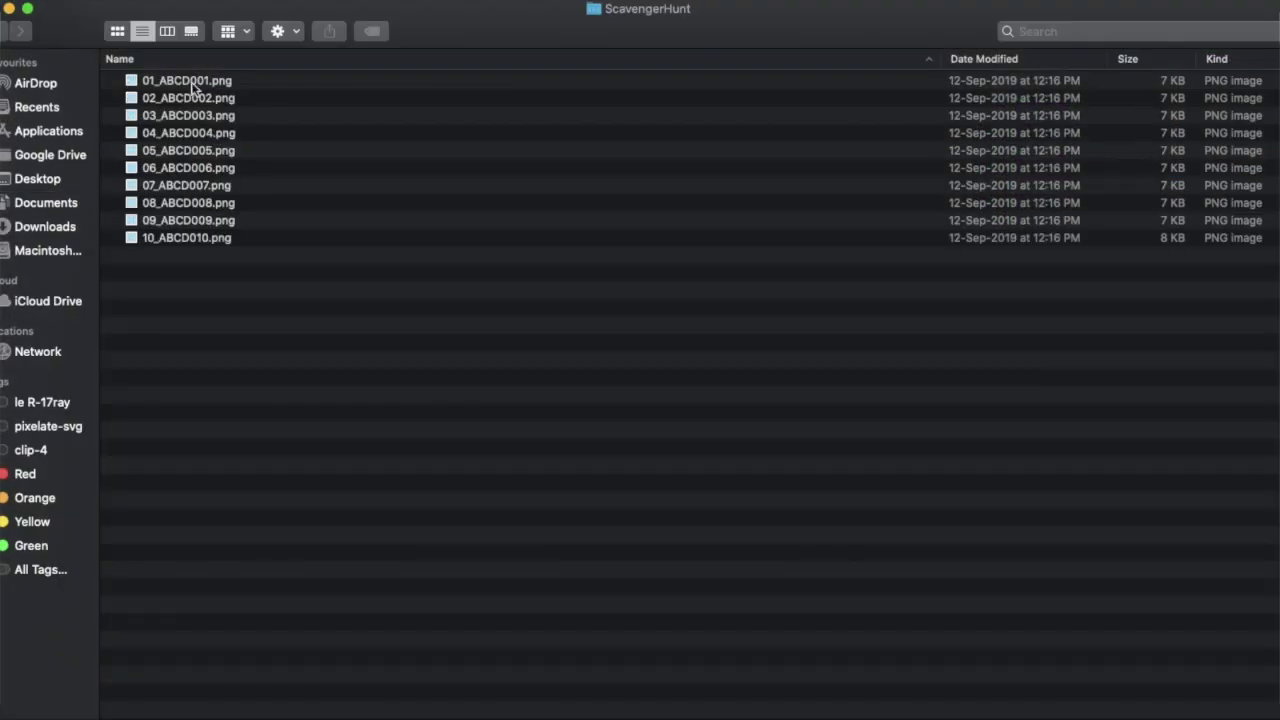
left_click(206, 80)
key("space")
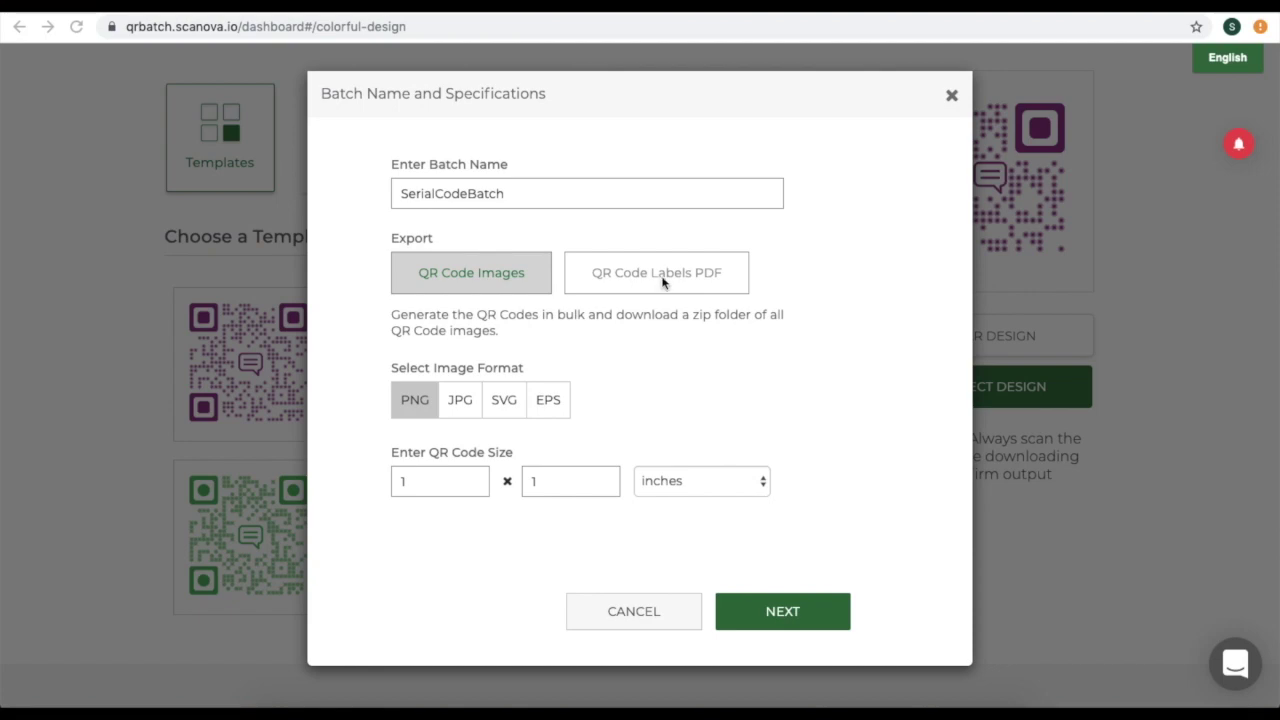
Step: Choose QR Code Labels PDF as the batch export type
left_click(662, 282)
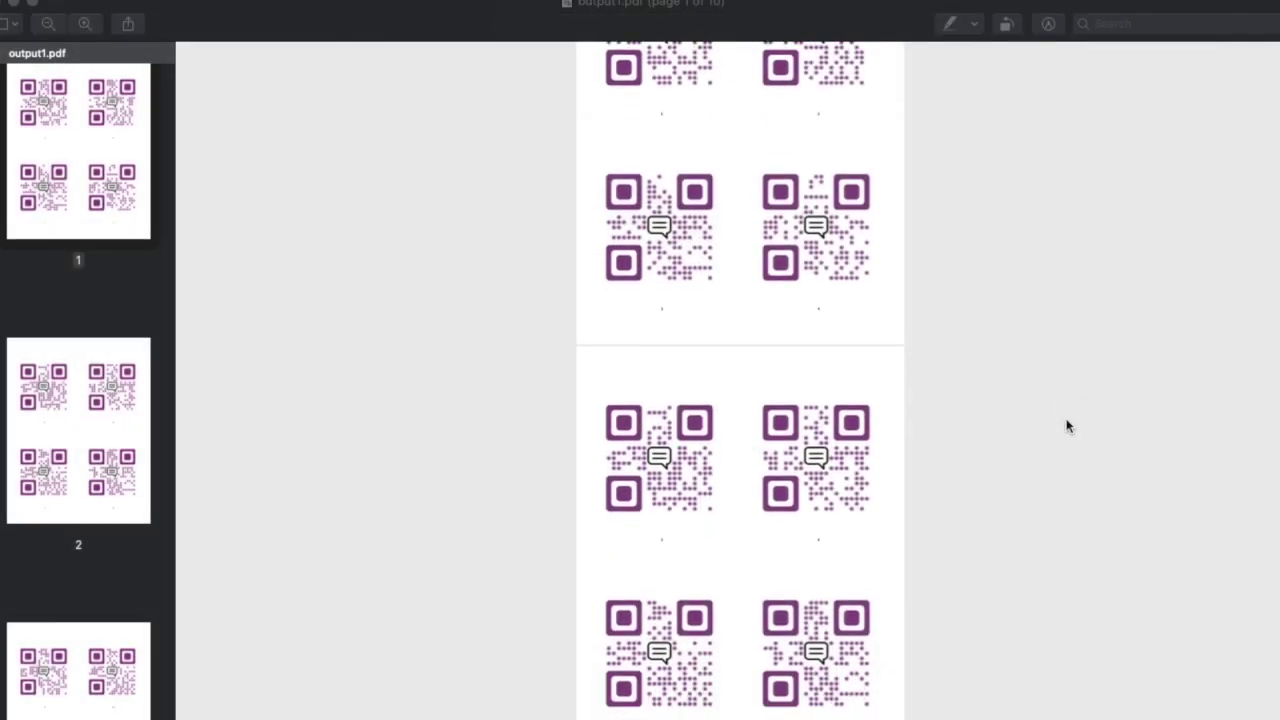
scroll(1067, 427, "down", 2)
scroll(1067, 427, "down", 5)
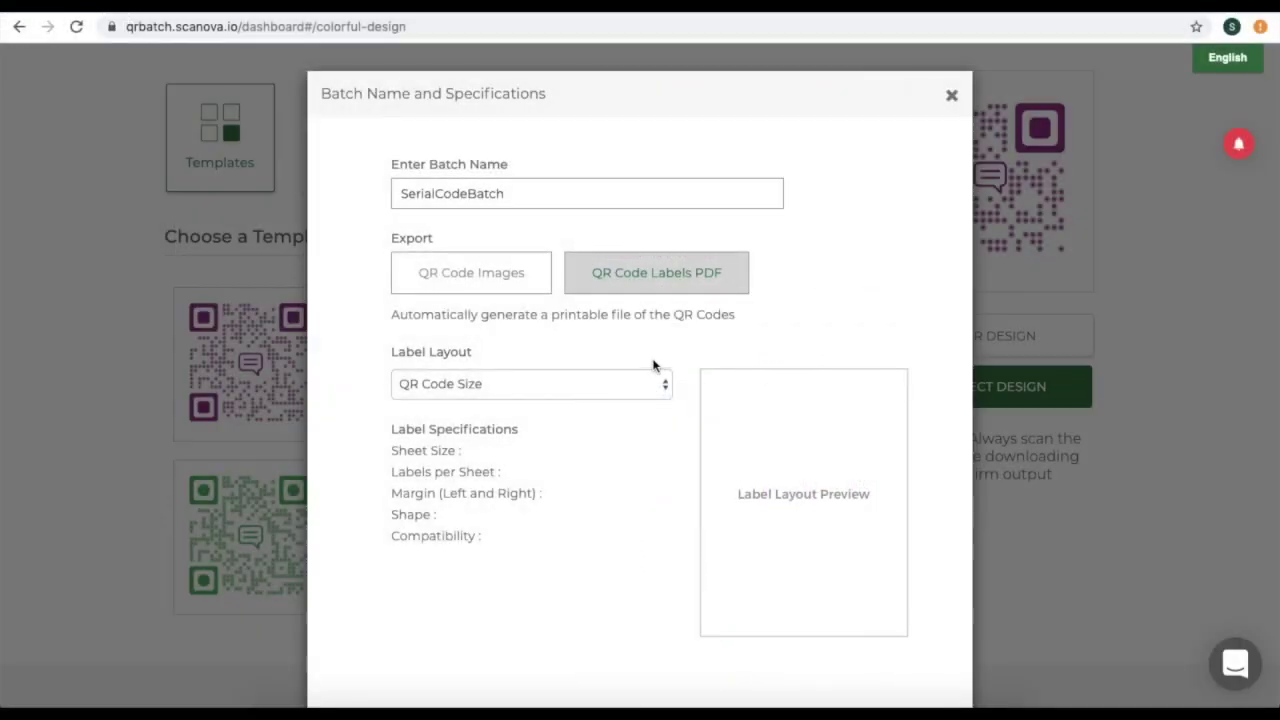
left_click(642, 388)
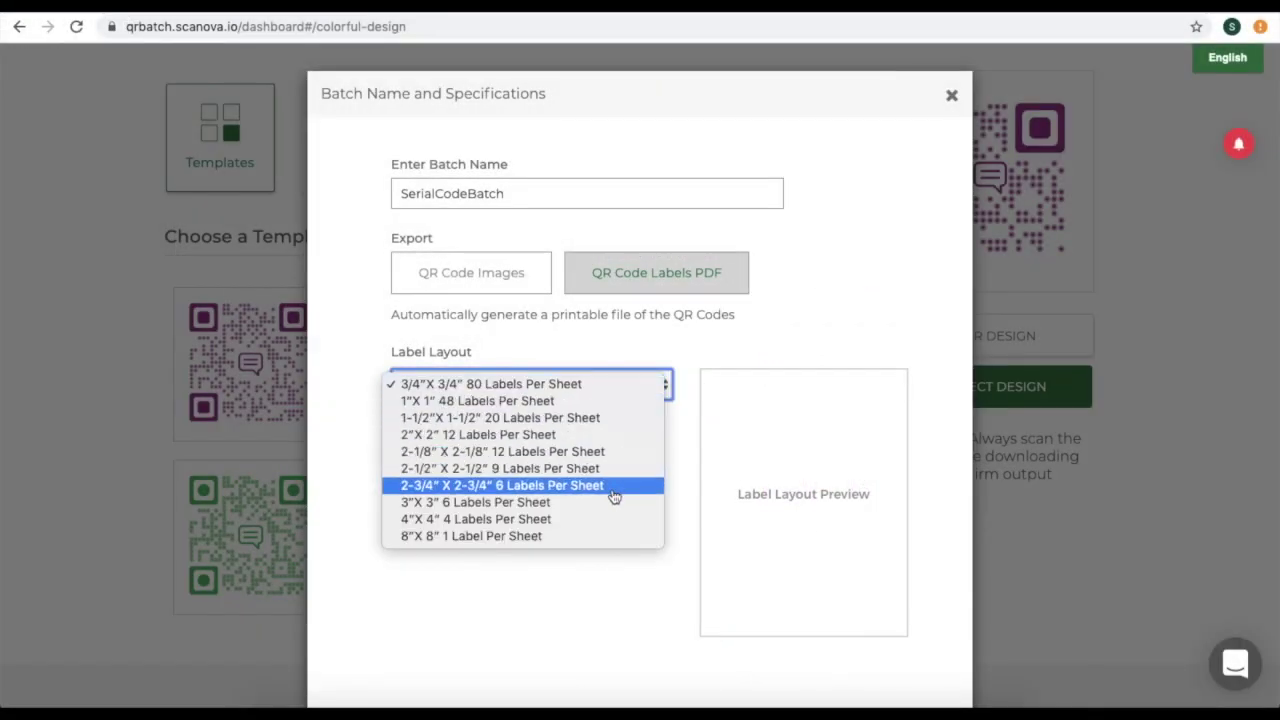
Step: Pick the 4"X4" 4 Labels Per Sheet layout and continue to Verify and Make Payment
left_click(608, 518)
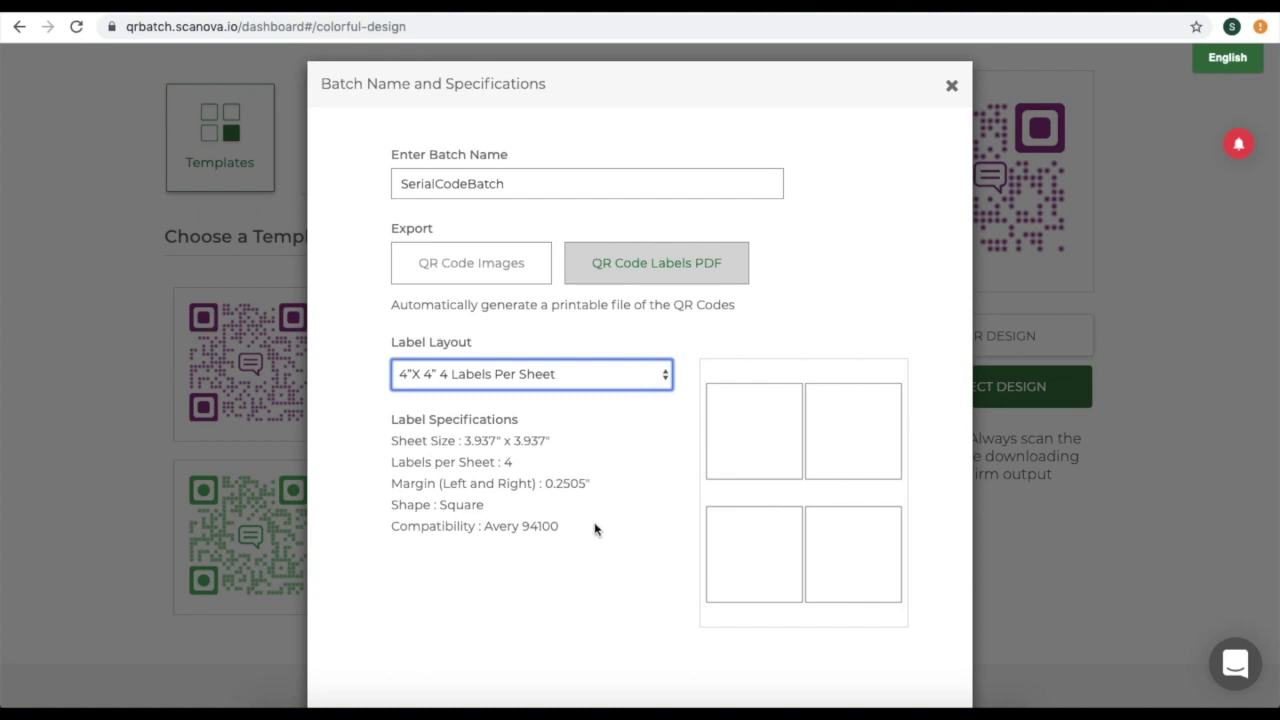
scroll(594, 528, "down", 2)
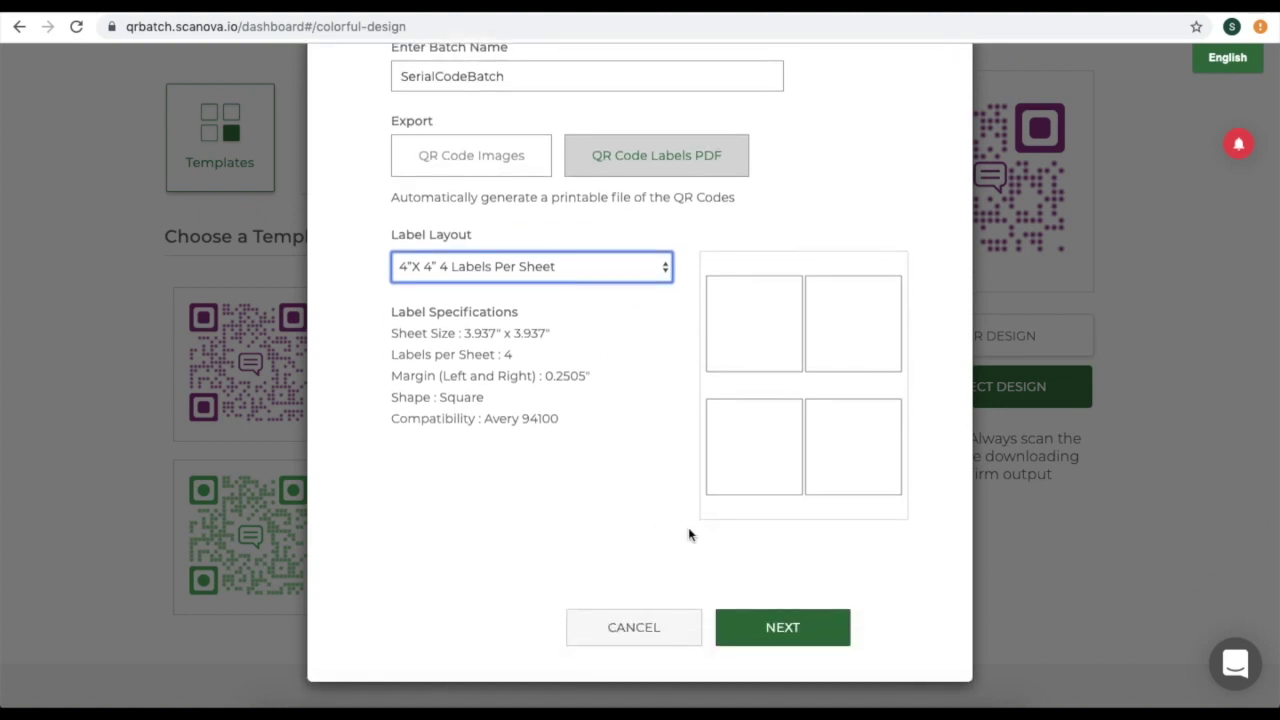
left_click(783, 627)
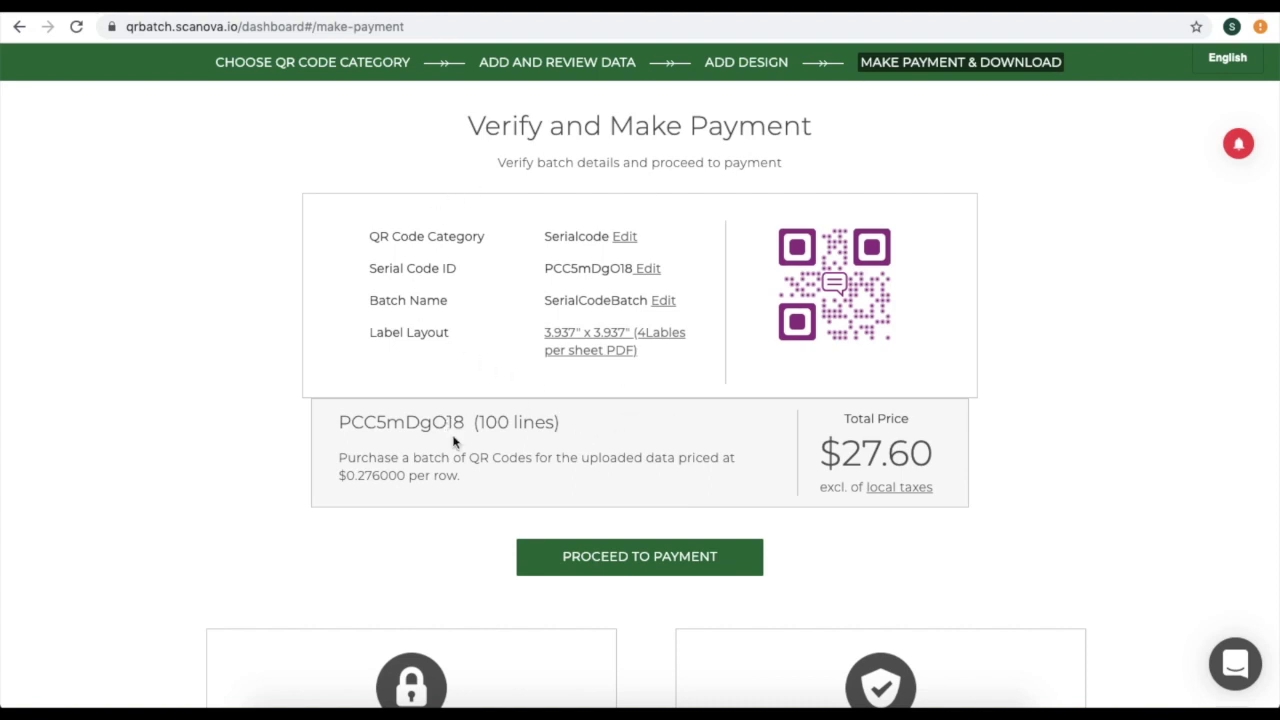
Step: Pay for the batch, check the notifications, and view SerialCodeBatch's batch progress
left_click(737, 560)
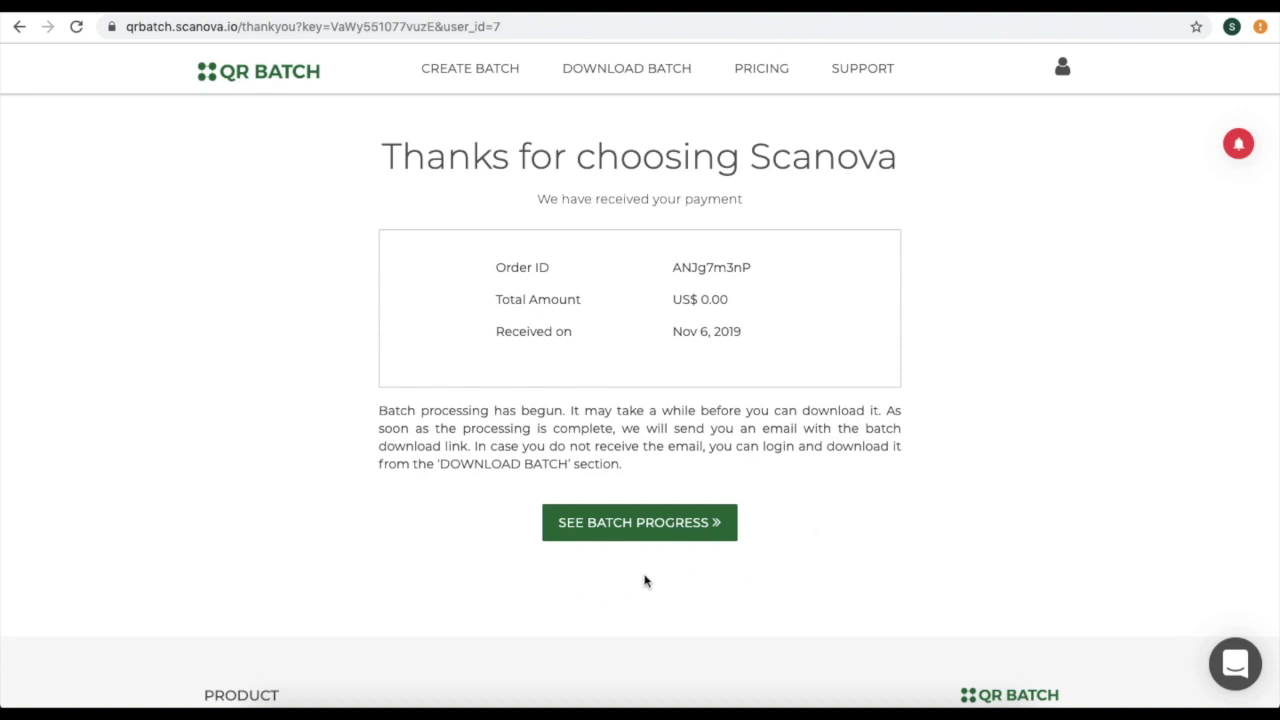
left_click(1238, 144)
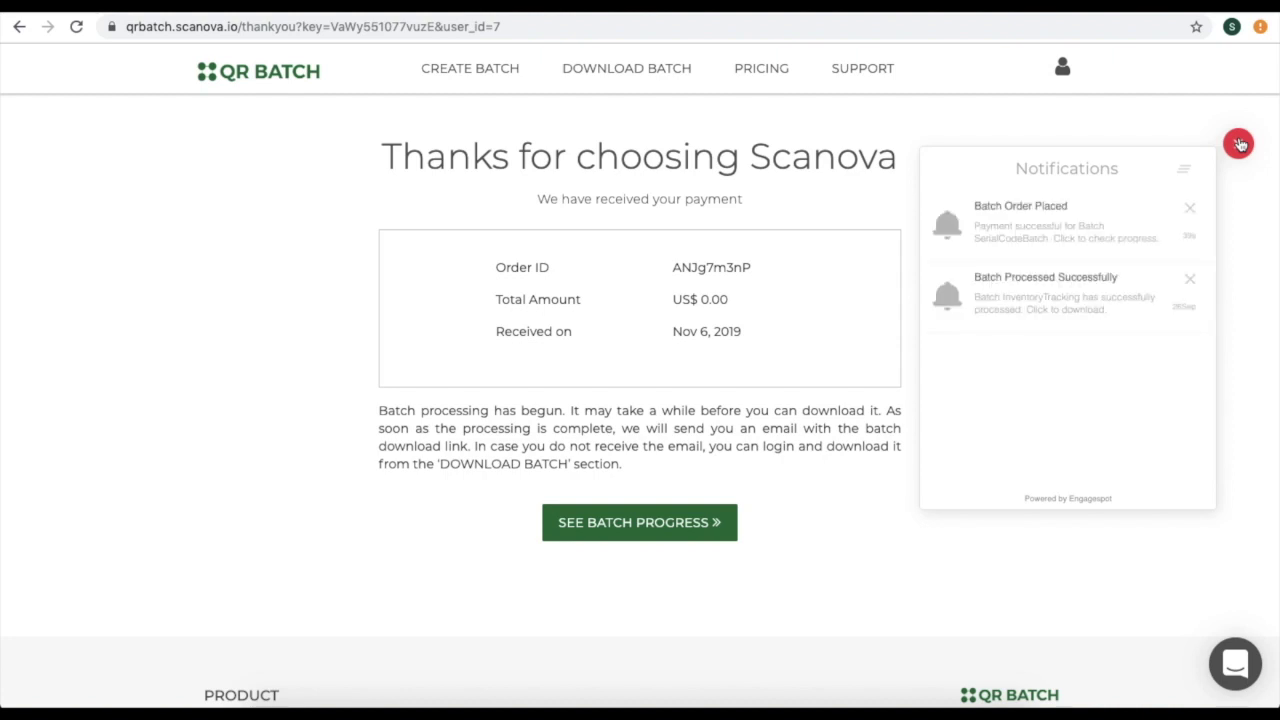
left_click(1238, 212)
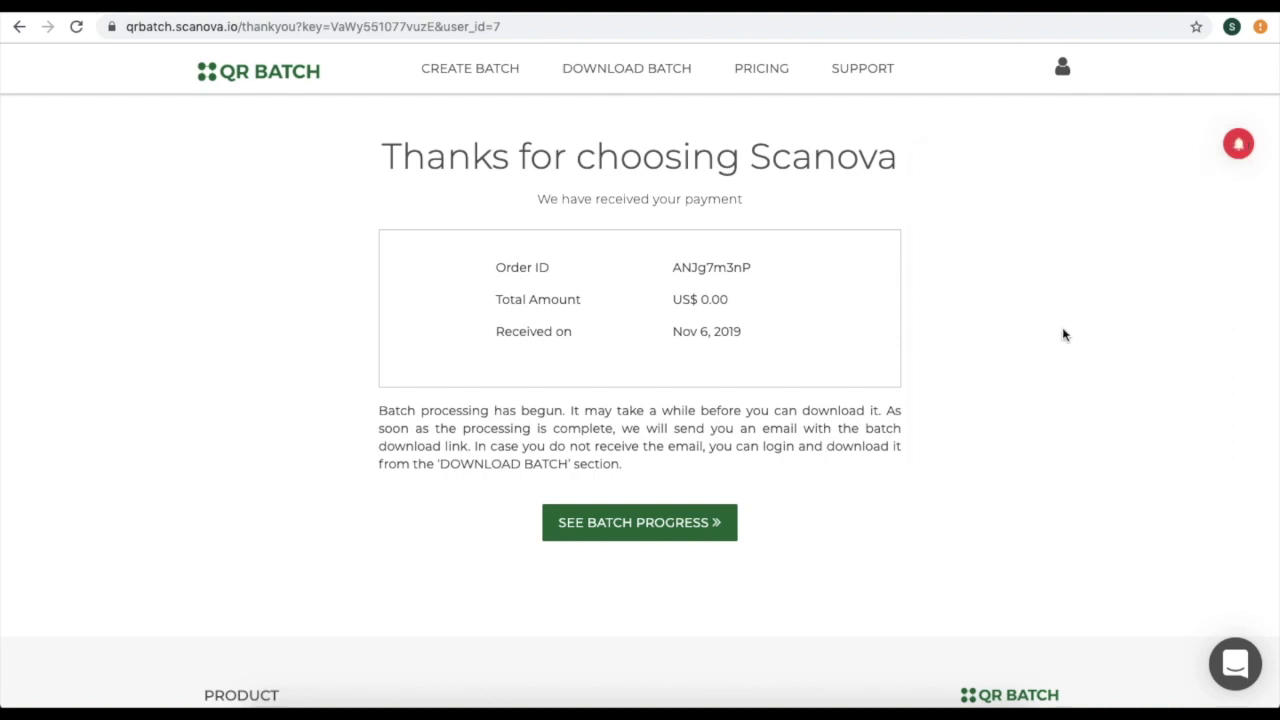
left_click(689, 538)
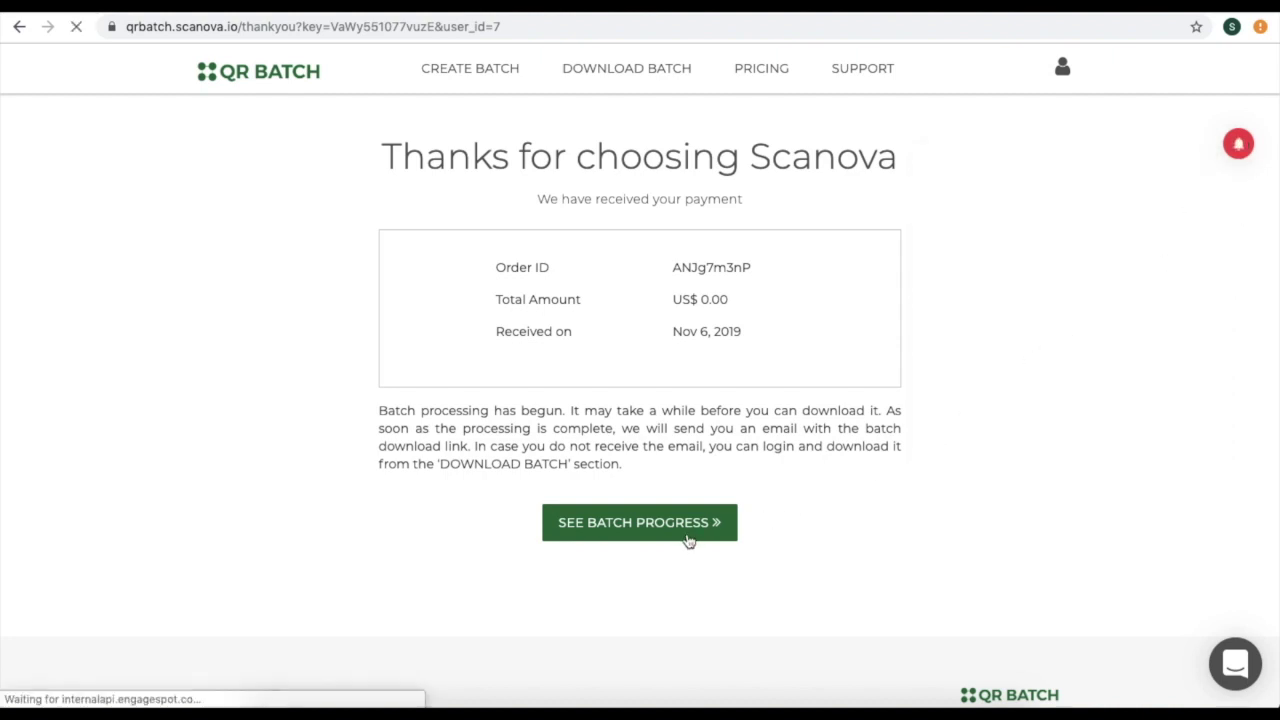